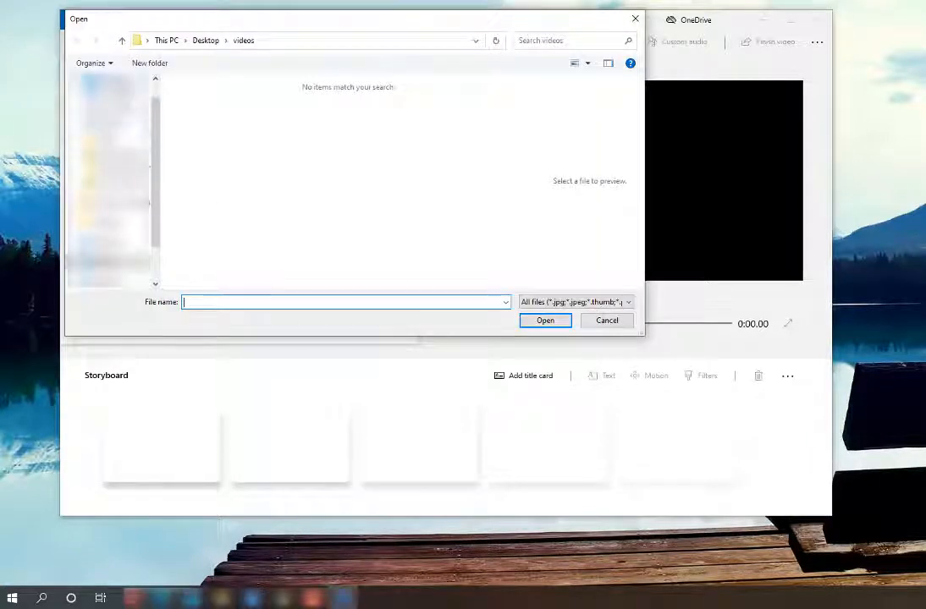
- Import Shrek Forever After Pied piper scenes.mp4 from the Desktop into the project library
{"action": "left_click", "coordinate": [206, 40]}
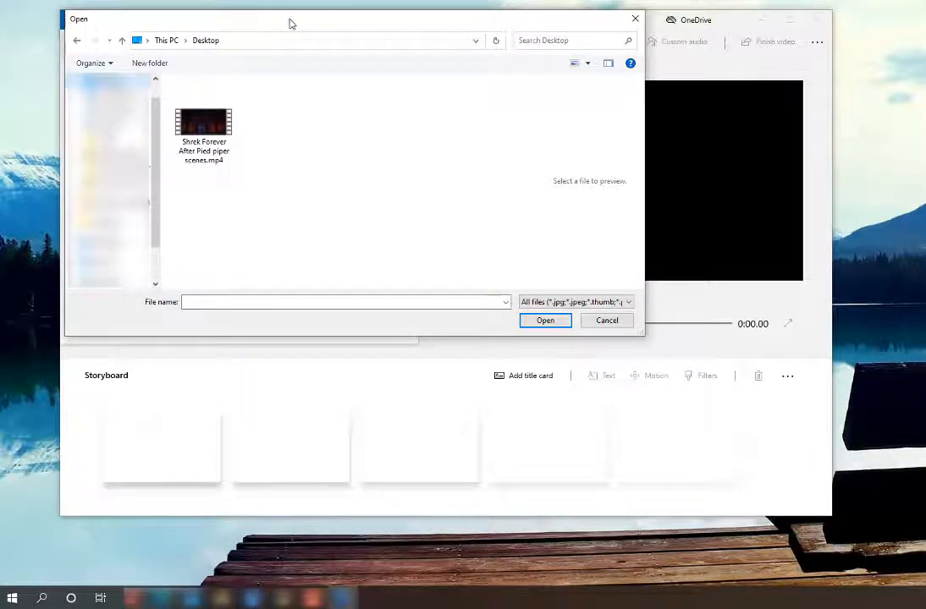
{"action": "left_click_drag", "start_coordinate": [290, 20], "coordinate": [314, 56]}
{"action": "left_click", "coordinate": [245, 178]}
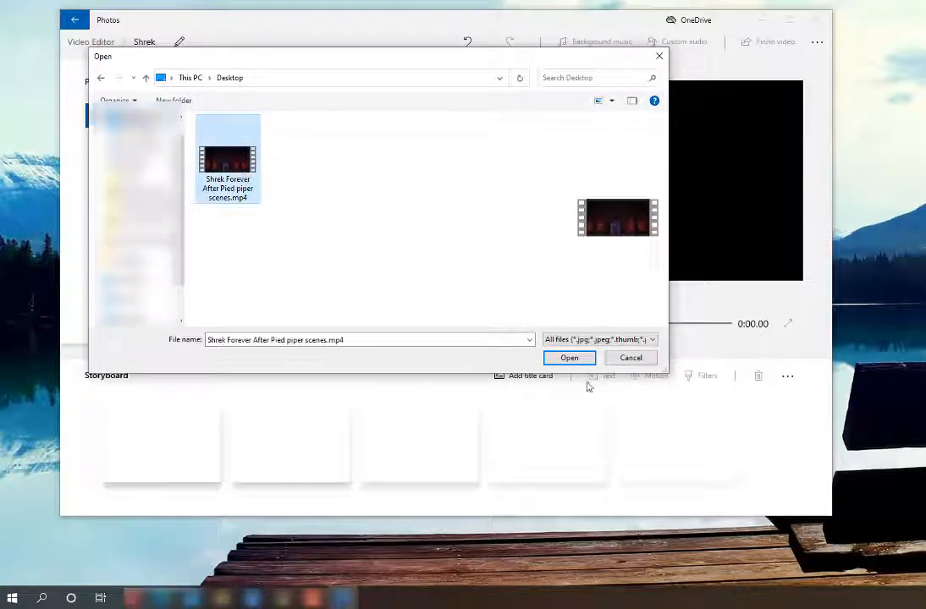
{"action": "left_click", "coordinate": [570, 359]}
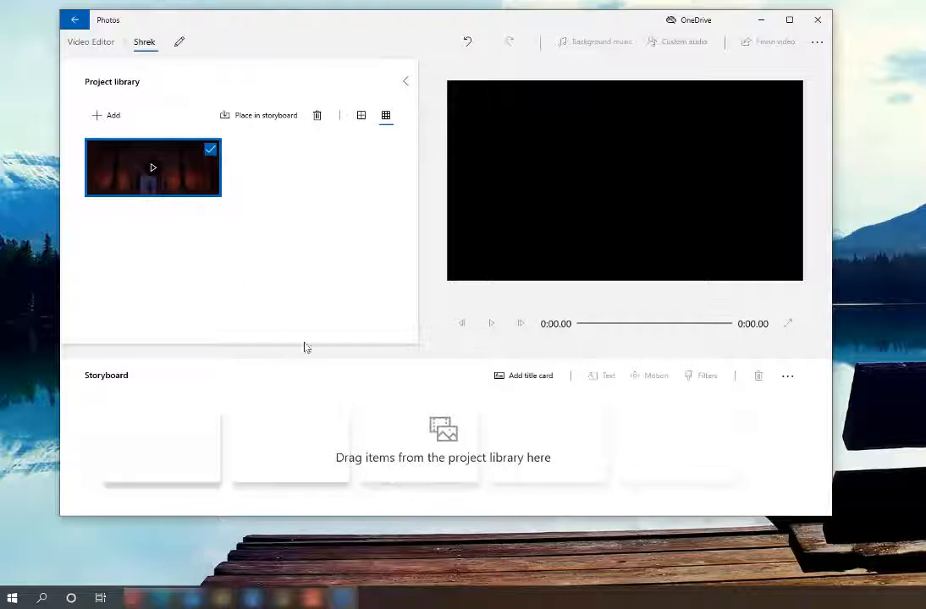
- Place the imported clip in the storyboard and preview about its first 10 seconds
{"action": "left_click_drag", "start_coordinate": [166, 188], "coordinate": [158, 463]}
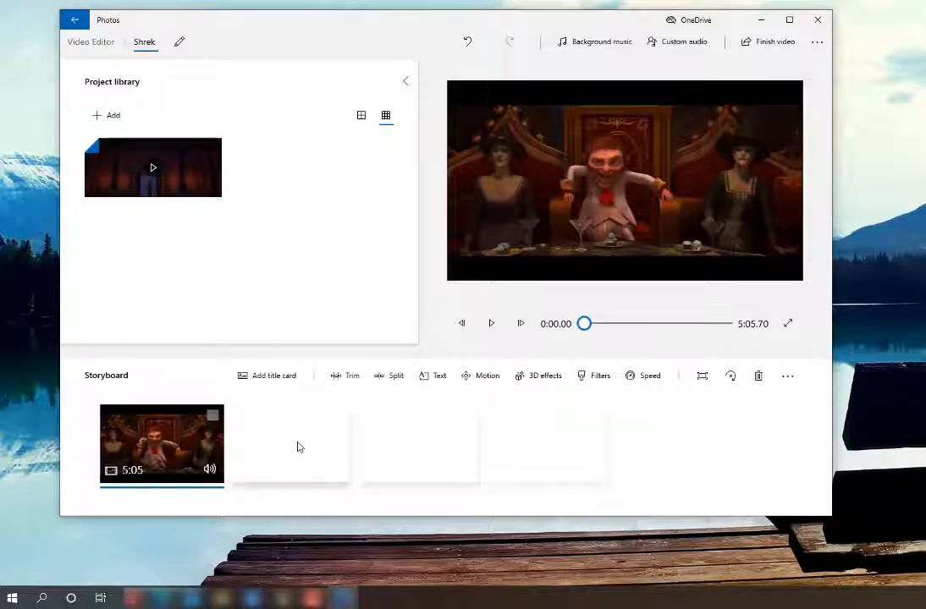
{"action": "left_click", "coordinate": [492, 325]}
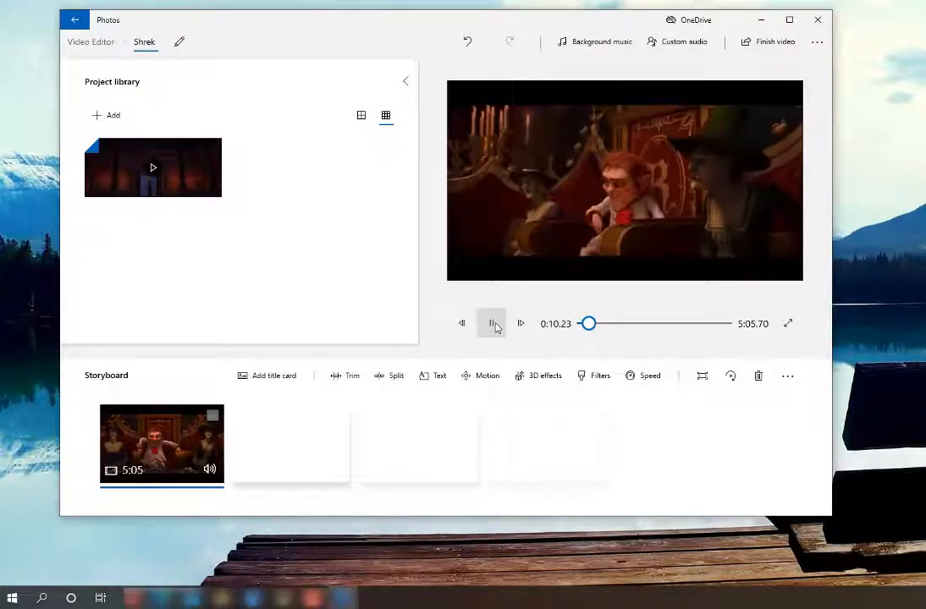
{"action": "left_click", "coordinate": [493, 324]}
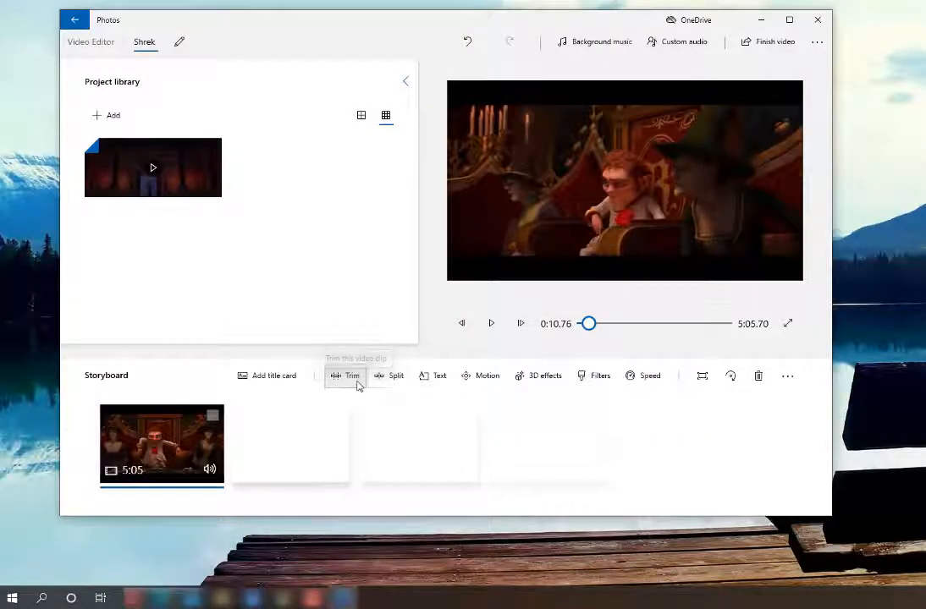
- Trim the storyboard clip to start at about 0:59.50 and end at about 3:47.96
{"action": "left_click", "coordinate": [246, 453]}
{"action": "left_click_drag", "start_coordinate": [215, 478], "coordinate": [285, 477]}
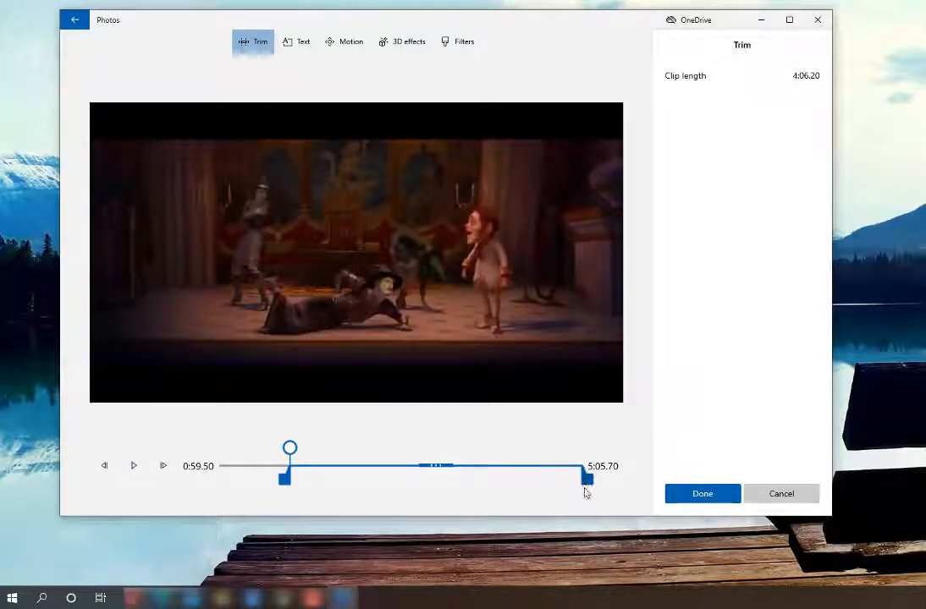
{"action": "left_click_drag", "start_coordinate": [588, 480], "coordinate": [496, 480]}
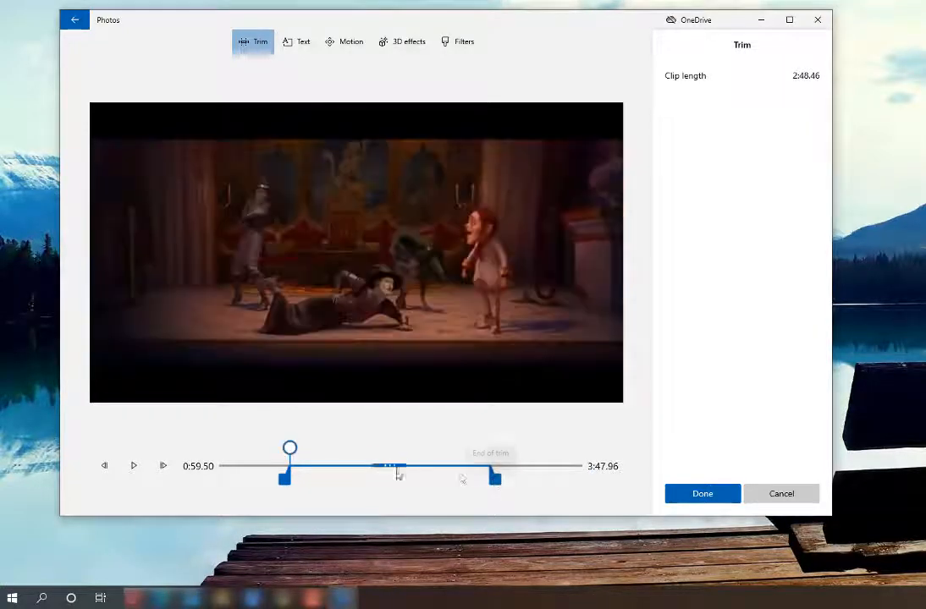
- Preview the trimmed range, move the trim start to about 1:26.43, and apply the trim
{"action": "left_click", "coordinate": [132, 468]}
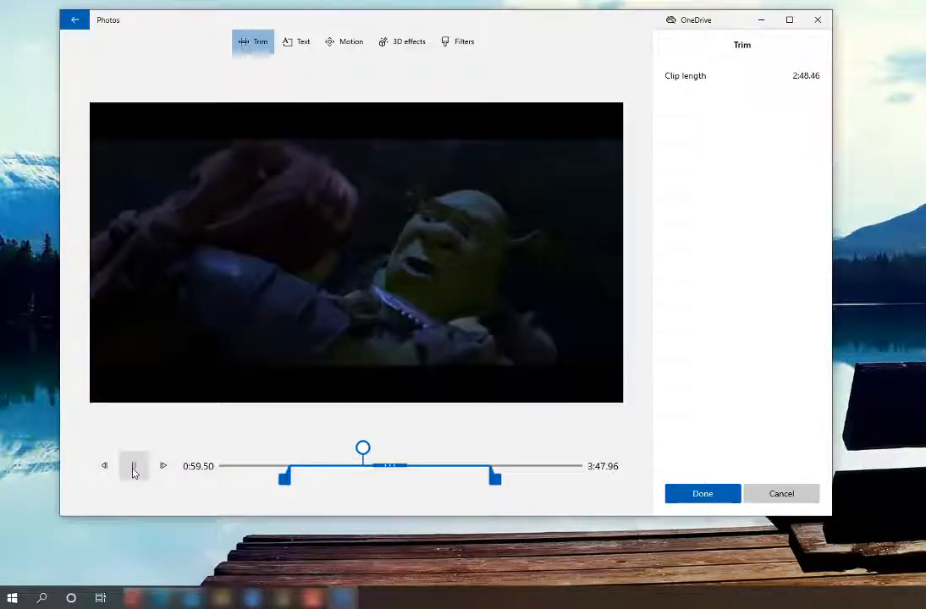
{"action": "left_click", "coordinate": [133, 468]}
{"action": "left_click_drag", "start_coordinate": [288, 482], "coordinate": [319, 483]}
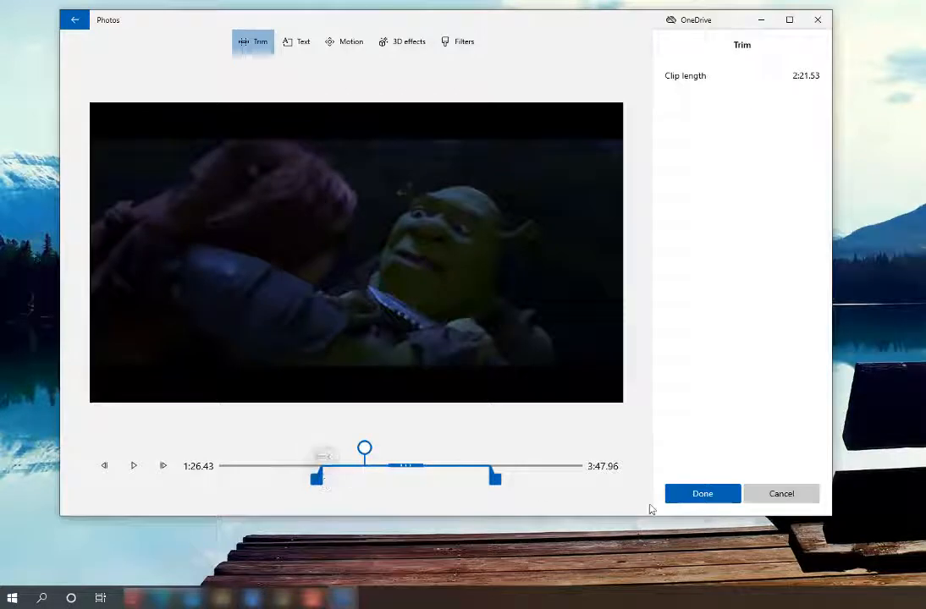
{"action": "left_click", "coordinate": [709, 503]}
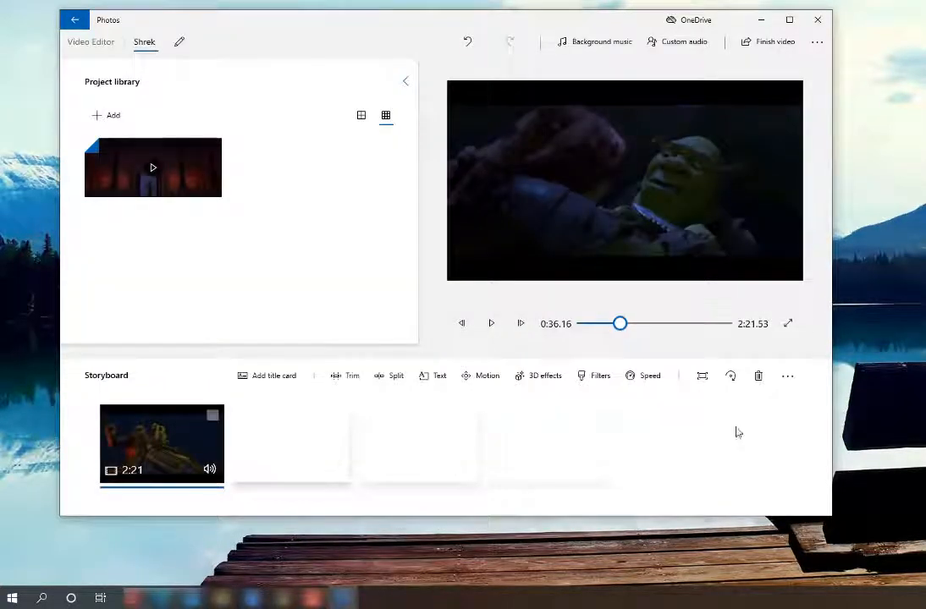
- Choose High 1080p as the finished video's quality and show the additional export options
{"action": "left_click", "coordinate": [760, 48]}
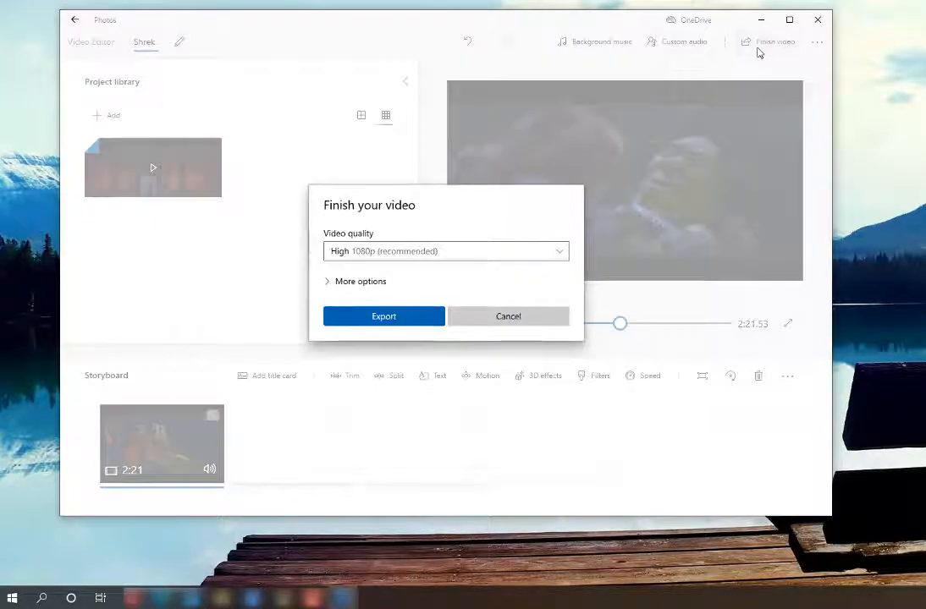
{"action": "left_click", "coordinate": [454, 255]}
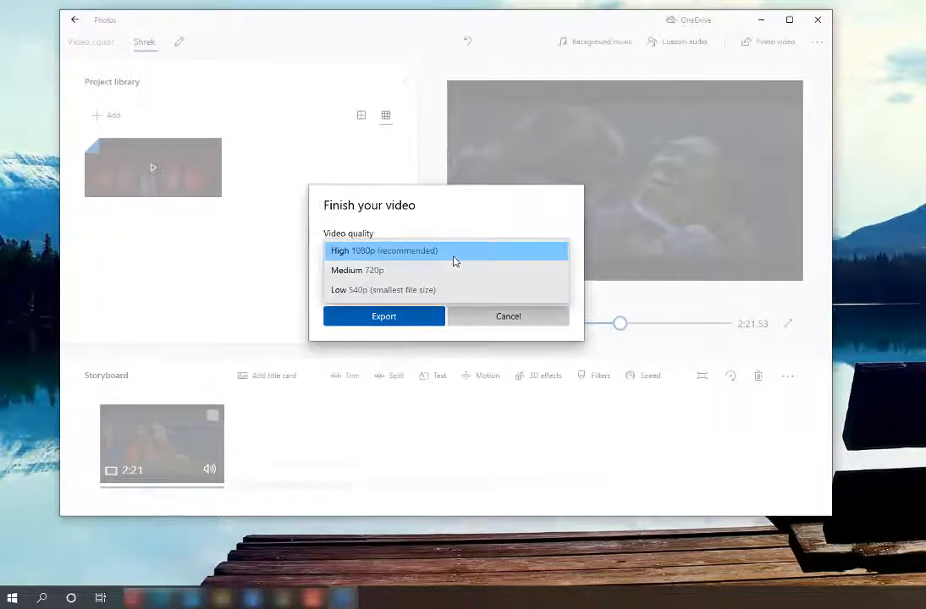
{"action": "left_click", "coordinate": [400, 254]}
{"action": "left_click", "coordinate": [346, 284]}
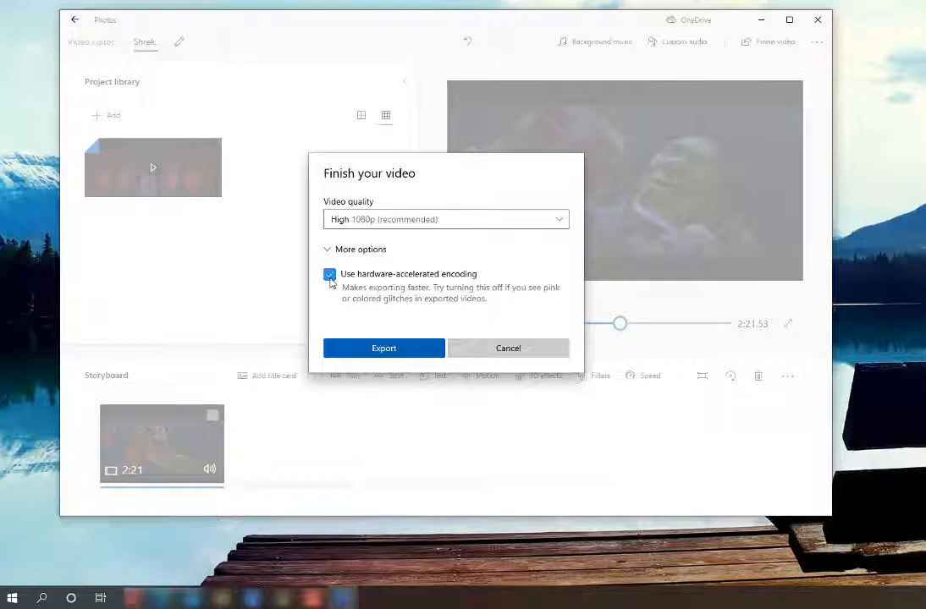
- Export the trimmed video to the Desktop as Shrek.mp4
{"action": "left_click", "coordinate": [430, 355]}
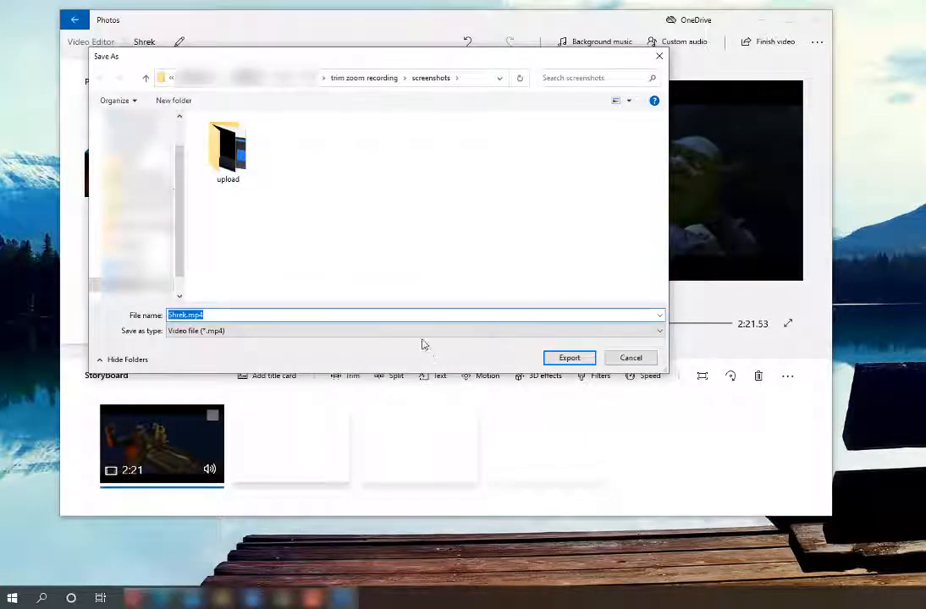
{"action": "scroll", "coordinate": [133, 203], "scroll_direction": "up", "scroll_amount": 2}
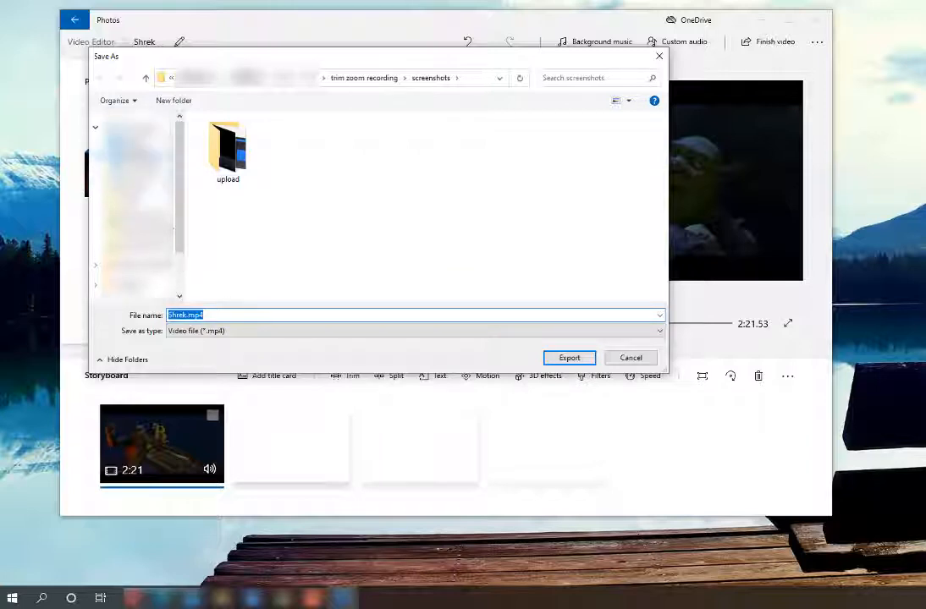
{"action": "left_click", "coordinate": [131, 142]}
{"action": "left_click", "coordinate": [188, 316]}
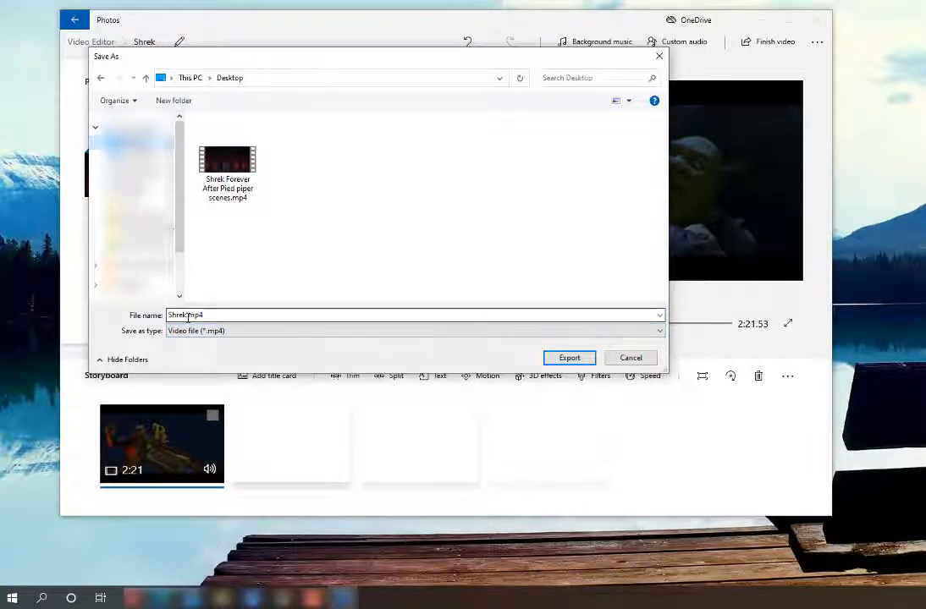
{"action": "left_click", "coordinate": [569, 357]}
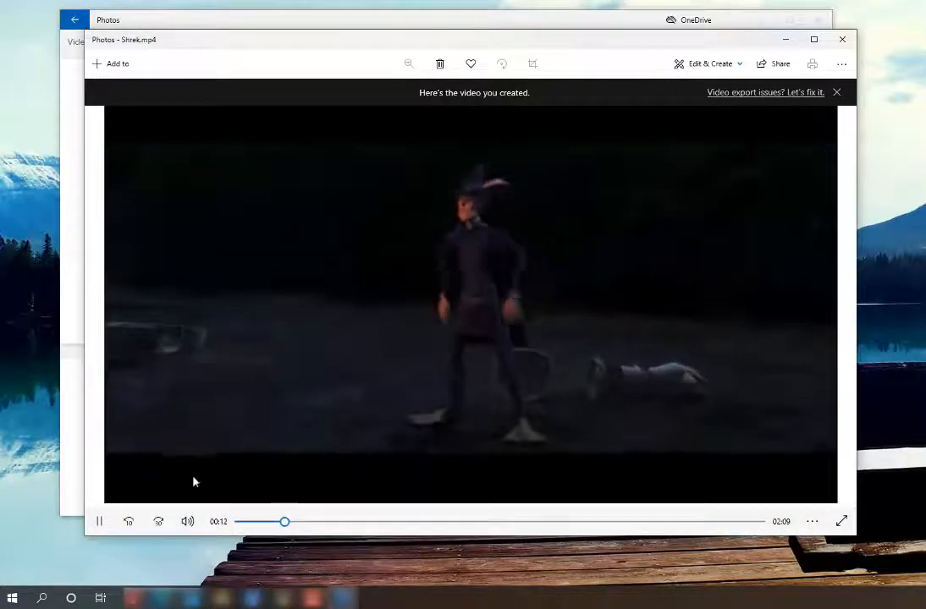
- Check the exported Shrek.mp4 by playing it from about 1:30, and close the playback window
{"action": "left_click", "coordinate": [99, 522]}
{"action": "left_click_drag", "start_coordinate": [292, 523], "coordinate": [557, 522]}
{"action": "left_click", "coordinate": [99, 522]}
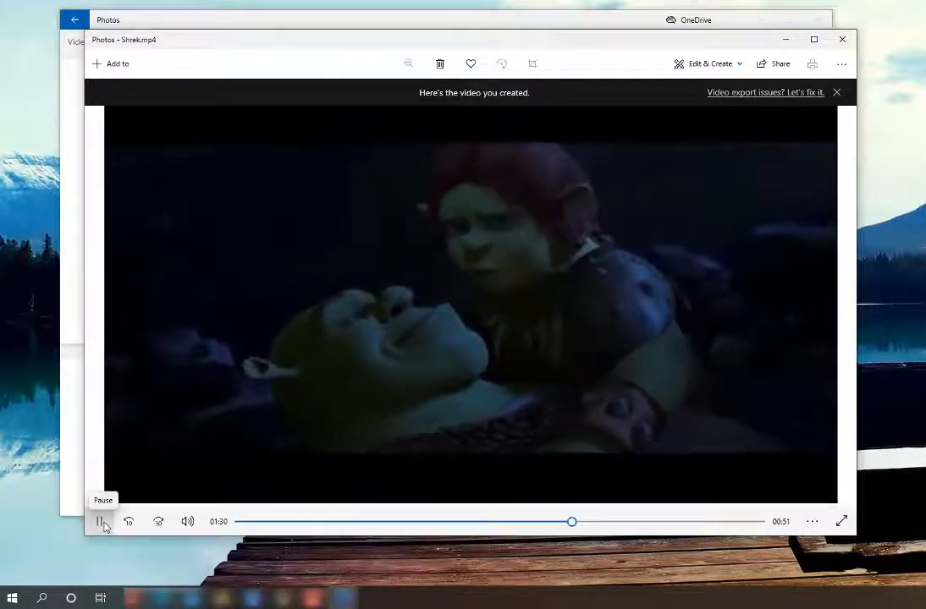
{"action": "left_click", "coordinate": [99, 522]}
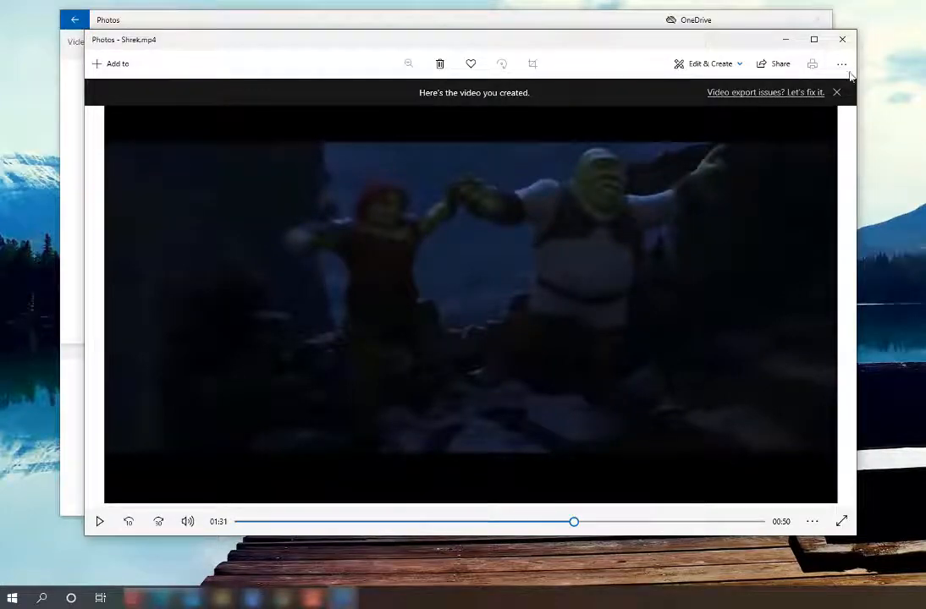
{"action": "left_click", "coordinate": [843, 39]}
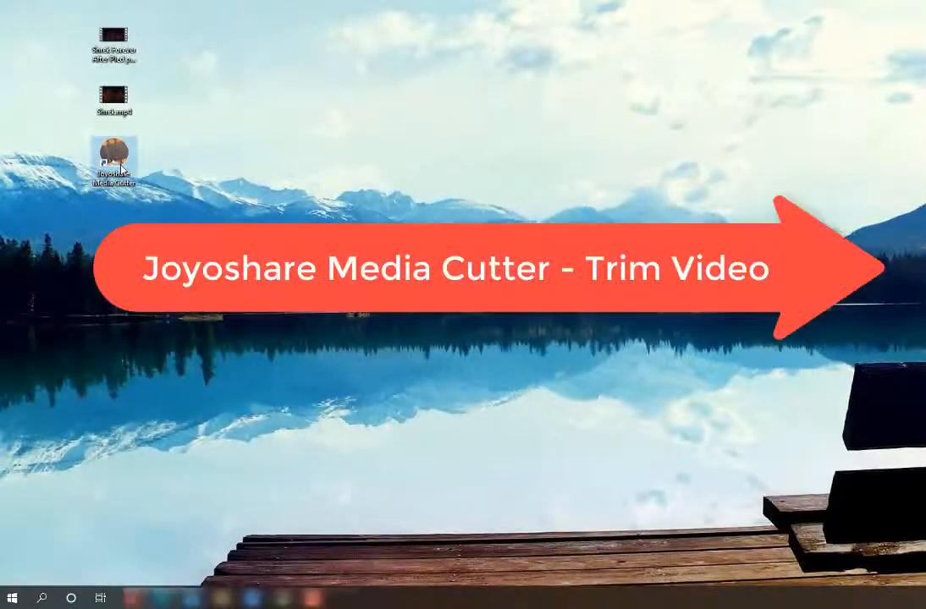
- Load Shrek Forever After Pied piper scenes.mp4 into Joyoshare Media Cutter and compare the Simple and Free modes
{"action": "double_click", "coordinate": [118, 165]}
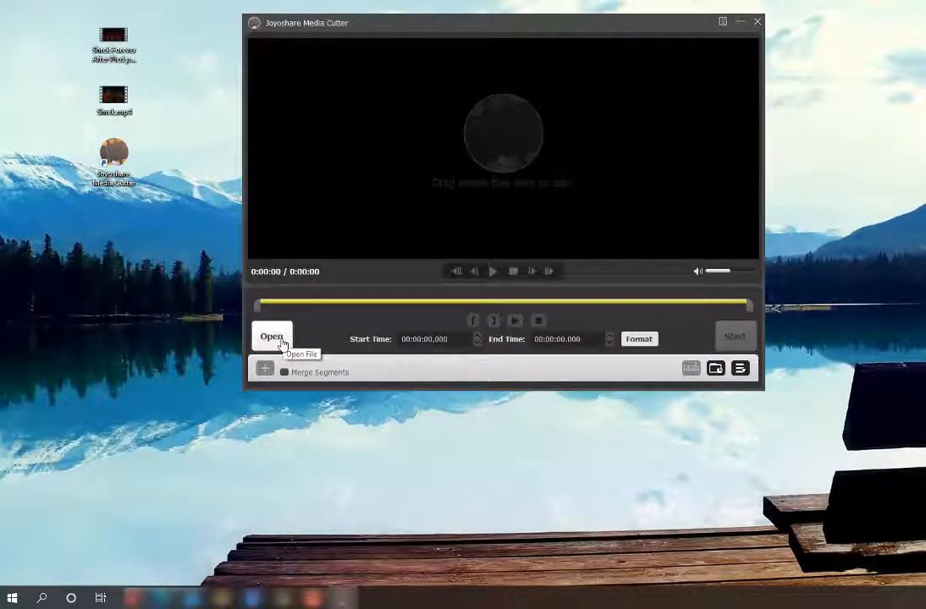
{"action": "left_click", "coordinate": [112, 42]}
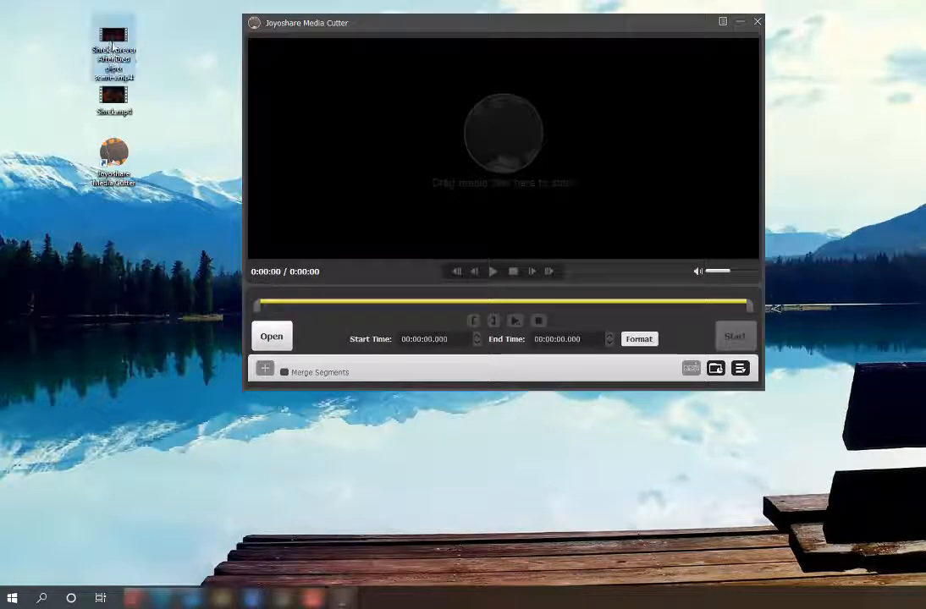
{"action": "left_click_drag", "start_coordinate": [112, 44], "coordinate": [433, 135]}
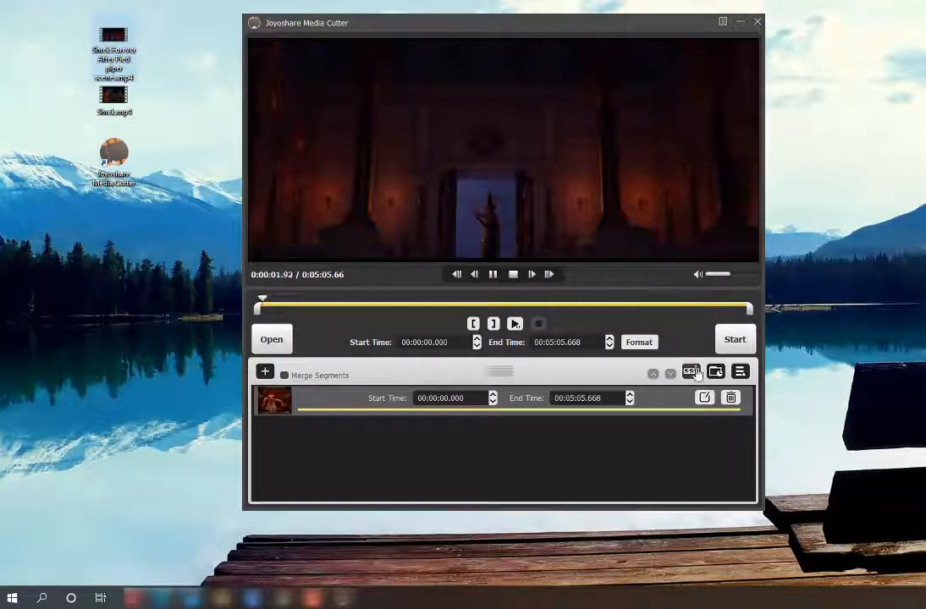
{"action": "left_click", "coordinate": [691, 372]}
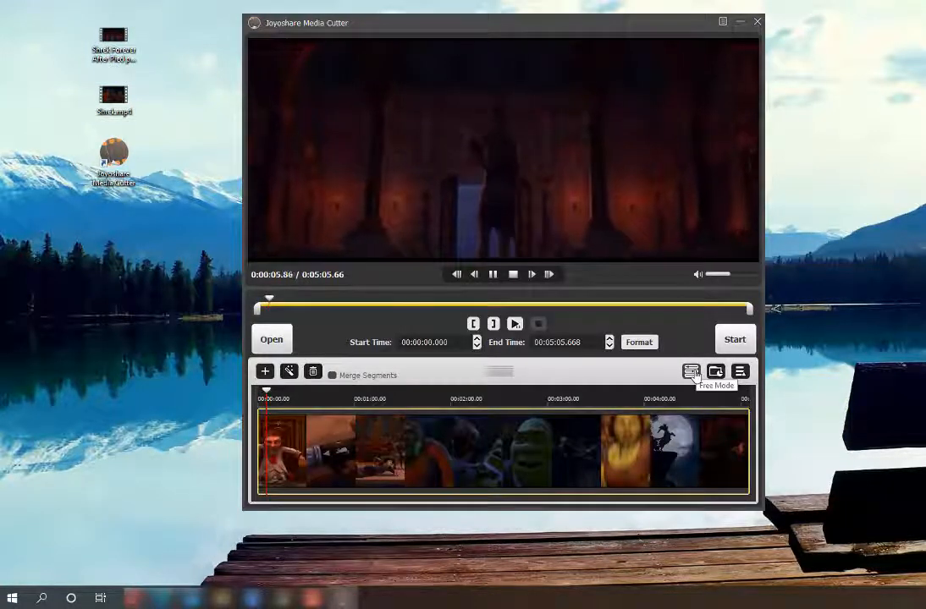
{"action": "left_click", "coordinate": [693, 372]}
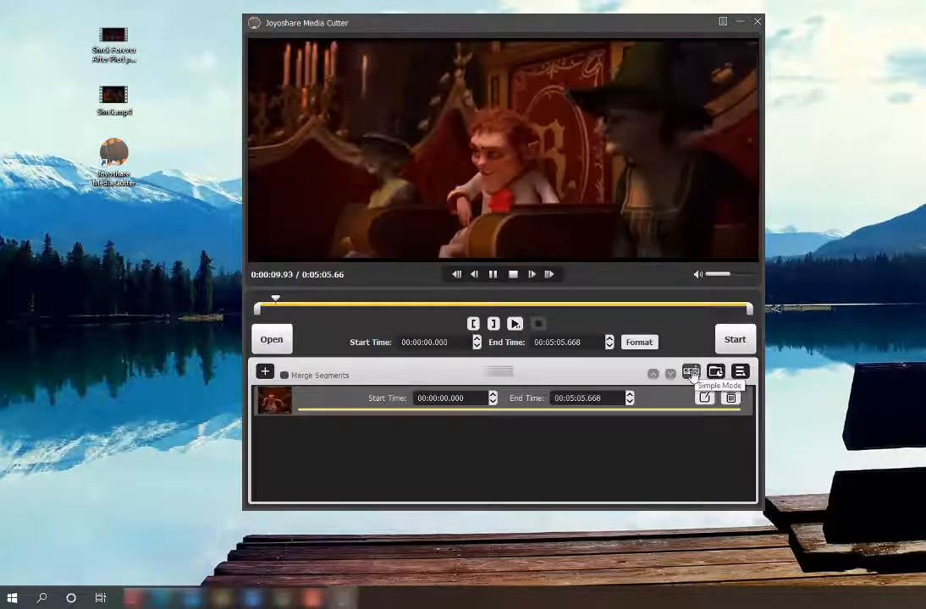
- Set the first segment's start time to 00:00:11.466 and its end time to 00:01:09.459
{"action": "left_click", "coordinate": [493, 278]}
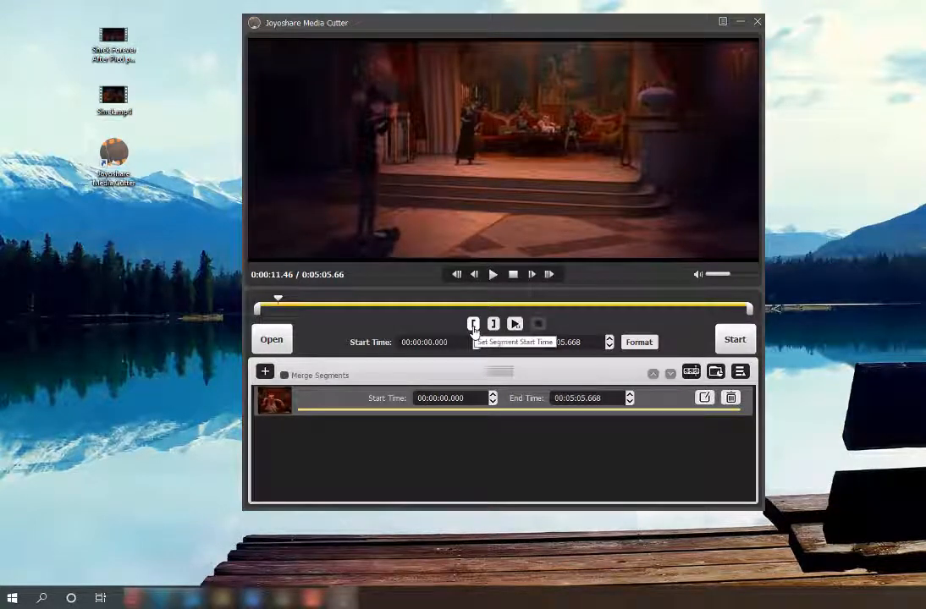
{"action": "left_click", "coordinate": [473, 325]}
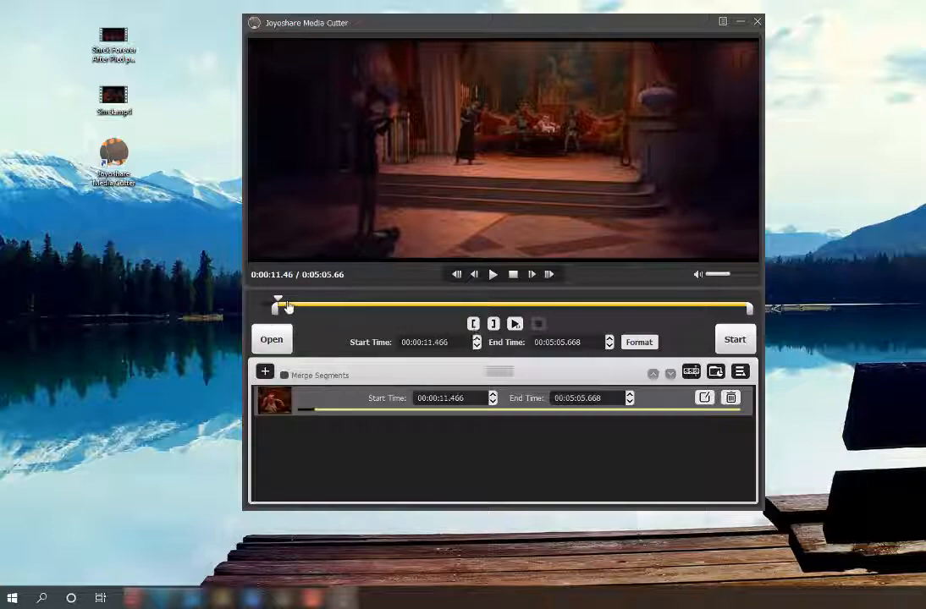
{"action": "left_click_drag", "start_coordinate": [278, 304], "coordinate": [370, 318]}
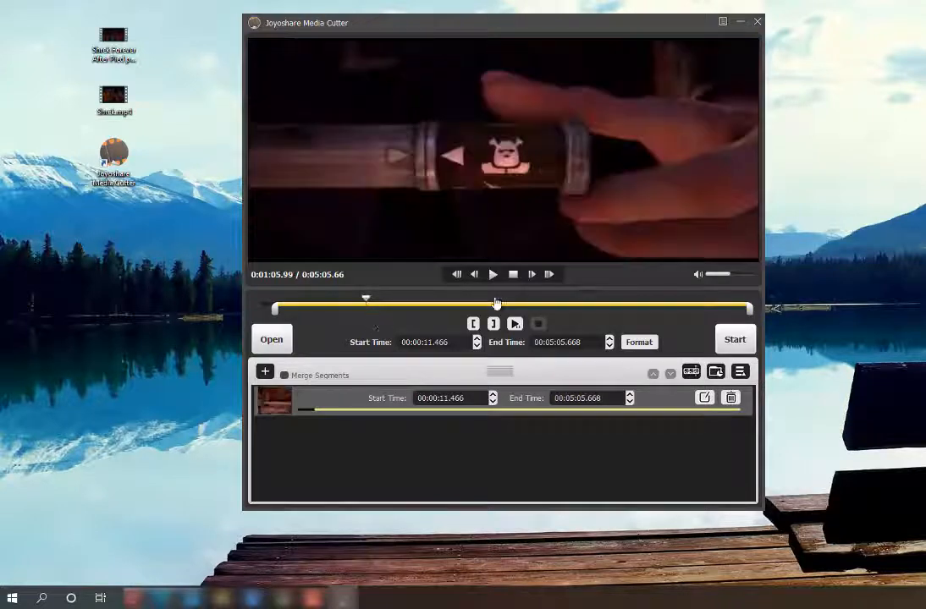
{"action": "left_click", "coordinate": [493, 277]}
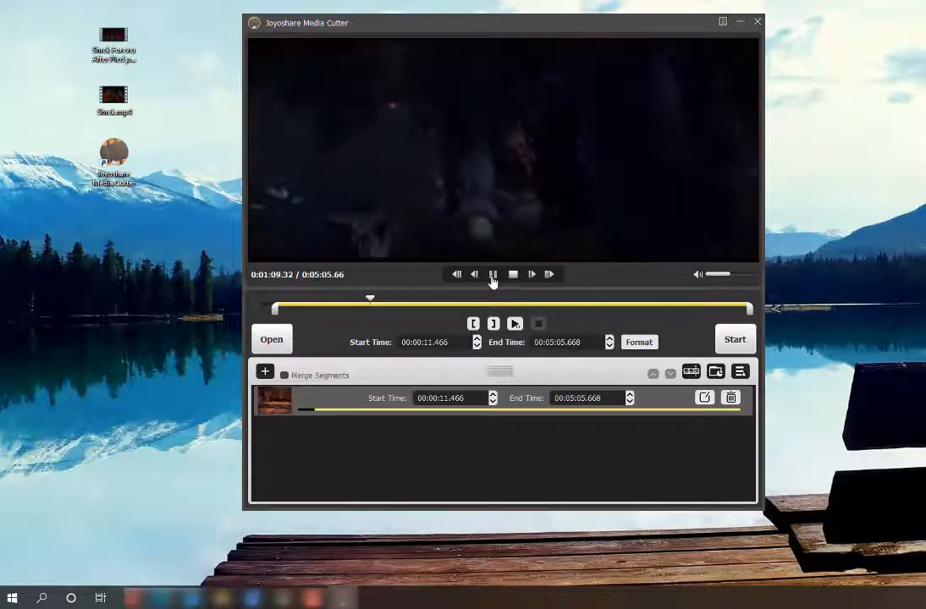
{"action": "left_click", "coordinate": [493, 278]}
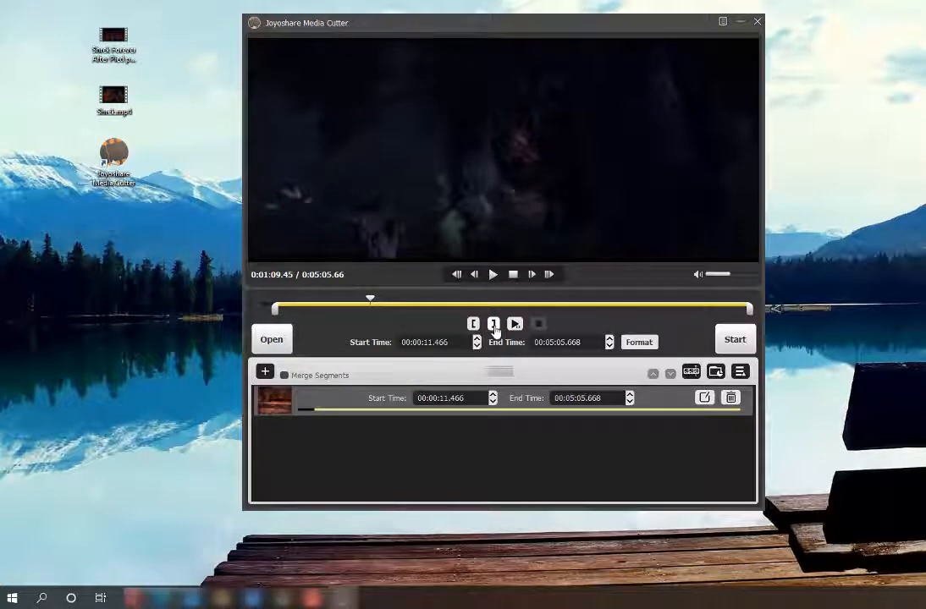
{"action": "left_click", "coordinate": [494, 326]}
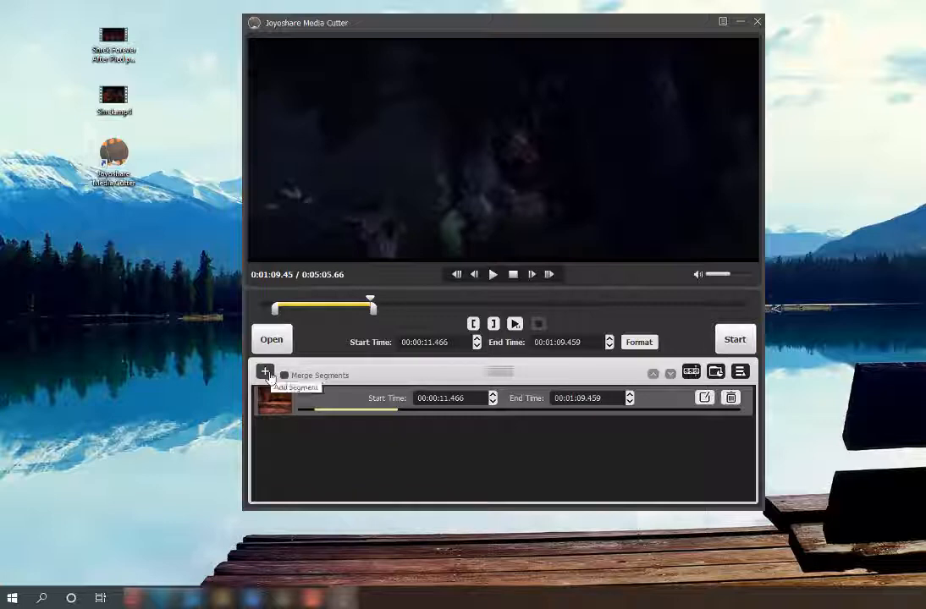
- Add two more segments and set the second segment's start time to about 00:01:27.223
{"action": "left_click", "coordinate": [265, 372]}
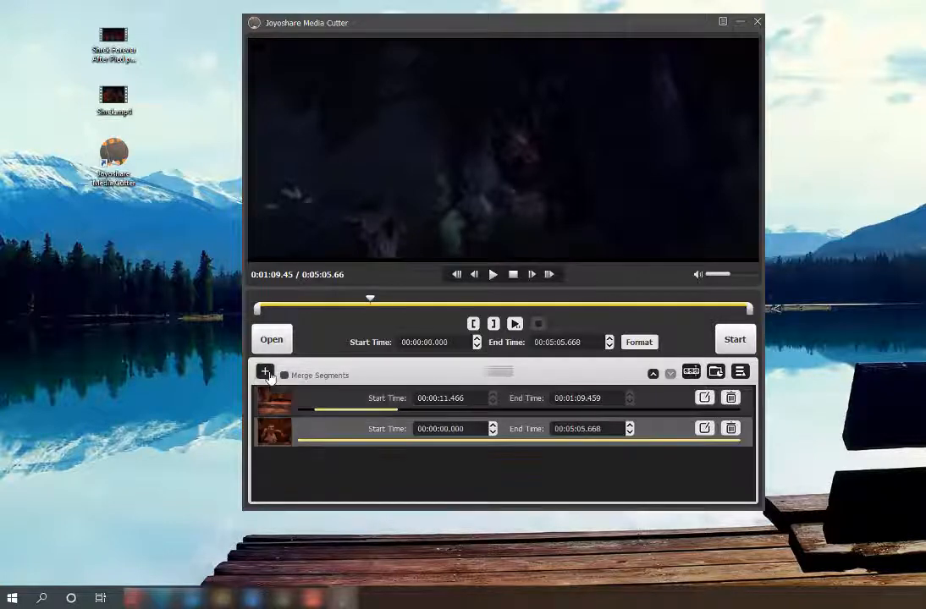
{"action": "left_click", "coordinate": [265, 373]}
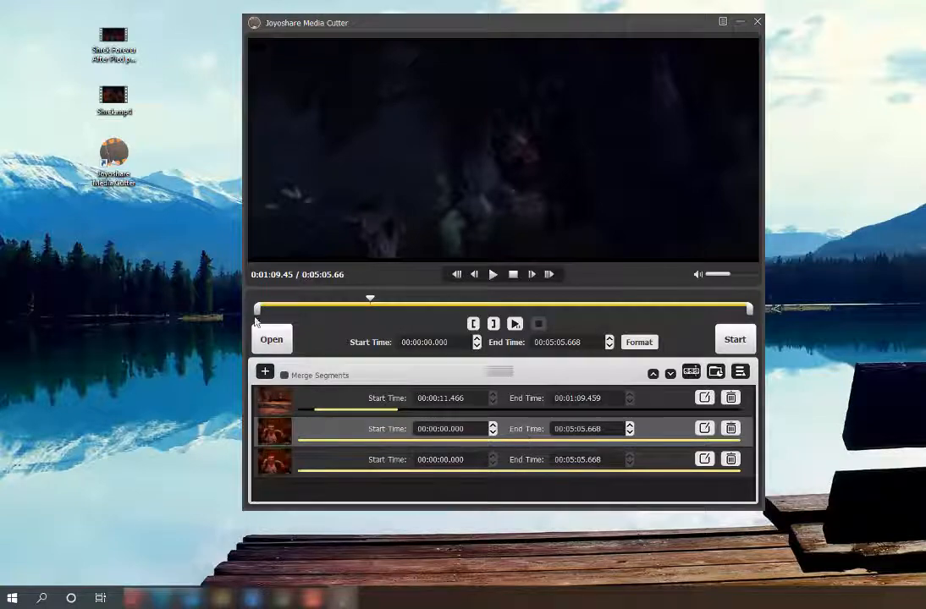
{"action": "left_click_drag", "start_coordinate": [255, 313], "coordinate": [396, 324]}
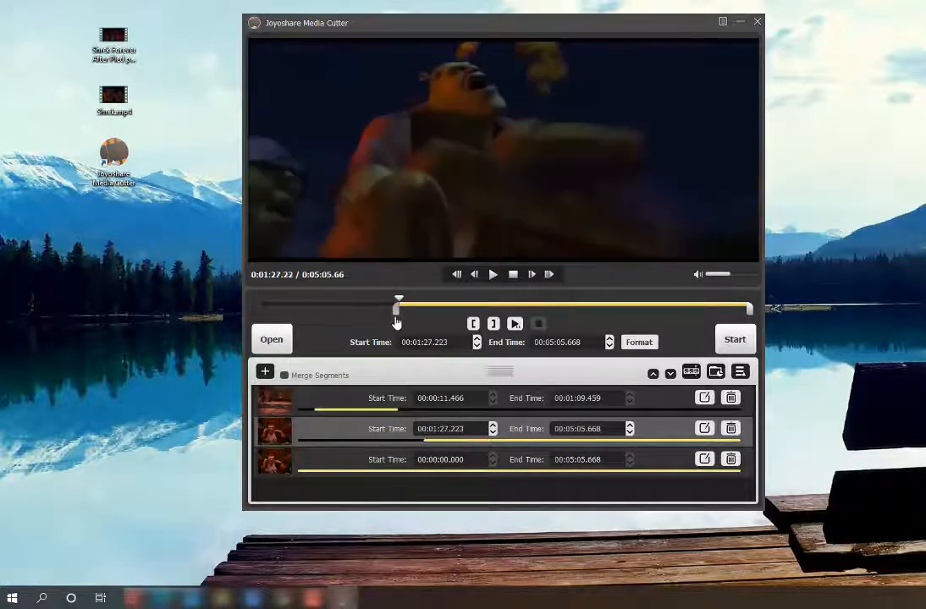
- Preview the second segment briefly from its start and set its end time to 00:02:13.536
{"action": "left_click", "coordinate": [492, 280]}
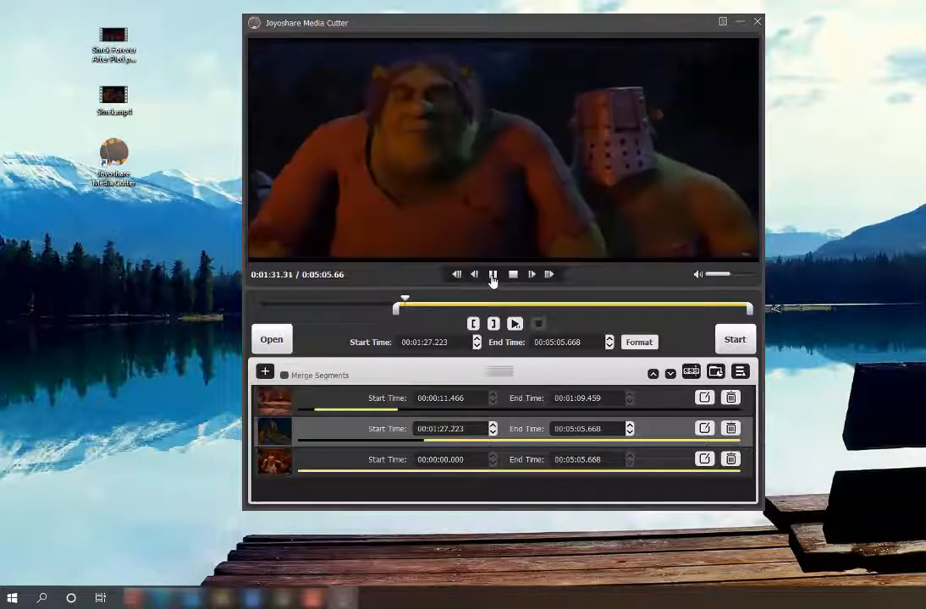
{"action": "left_click", "coordinate": [493, 280]}
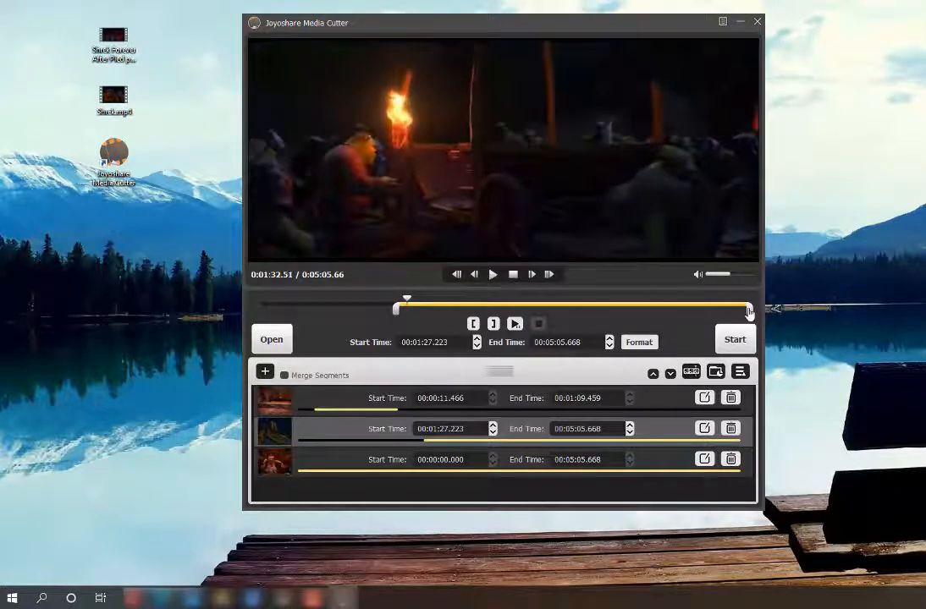
{"action": "left_click_drag", "start_coordinate": [749, 312], "coordinate": [474, 321]}
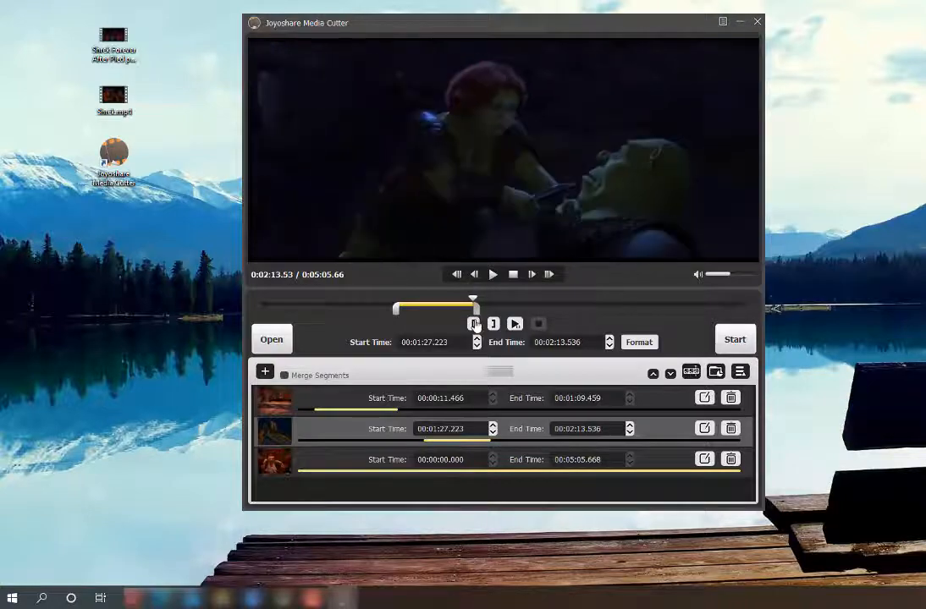
- Set the third segment's start time to 00:03:08.726 and end time to 00:04:15.881, and turn on merging of the segments
{"action": "left_click", "coordinate": [534, 462]}
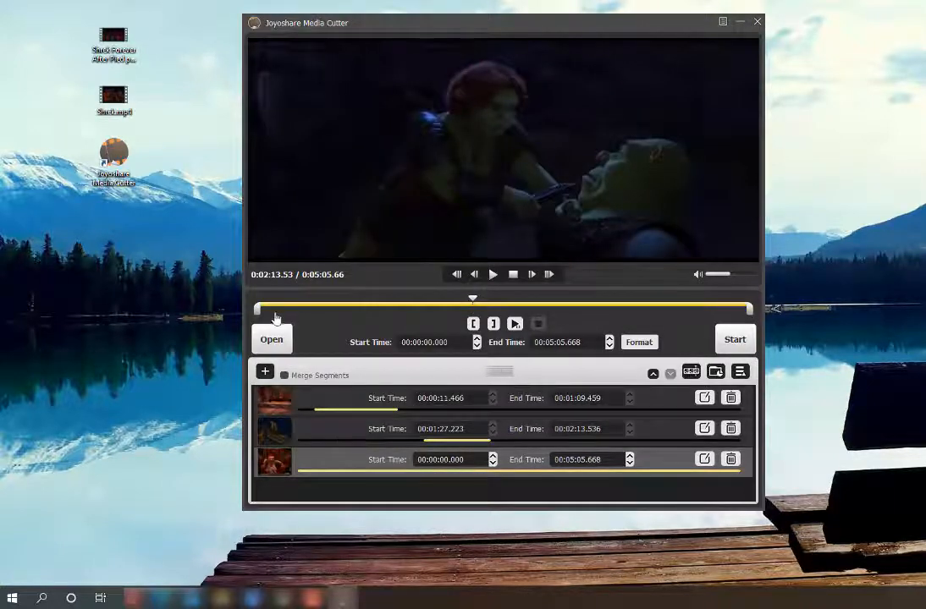
{"action": "left_click_drag", "start_coordinate": [258, 311], "coordinate": [558, 316]}
{"action": "left_click_drag", "start_coordinate": [749, 311], "coordinate": [671, 315]}
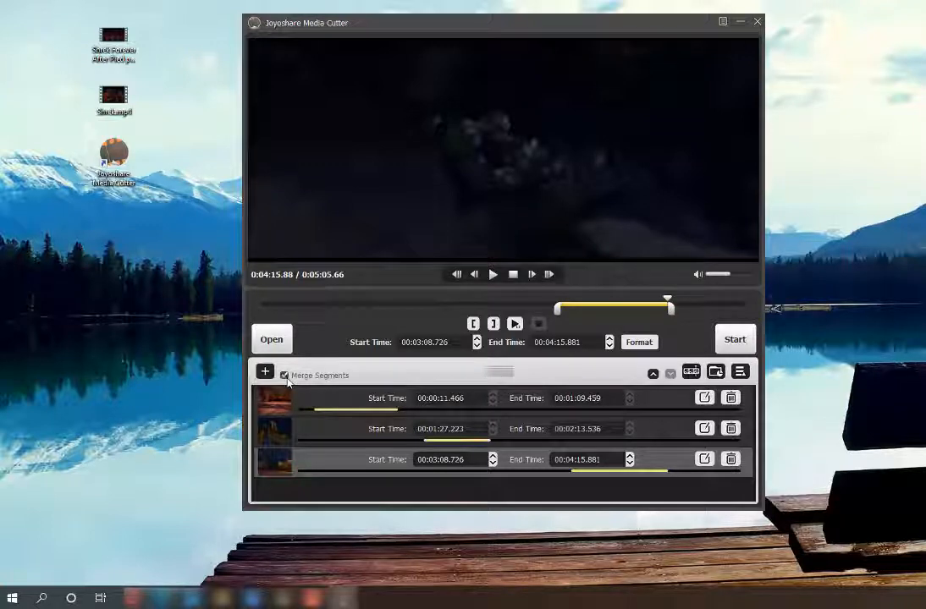
- Set the output format to Encoding mode with MP4 from the general video formats
{"action": "left_click", "coordinate": [639, 343]}
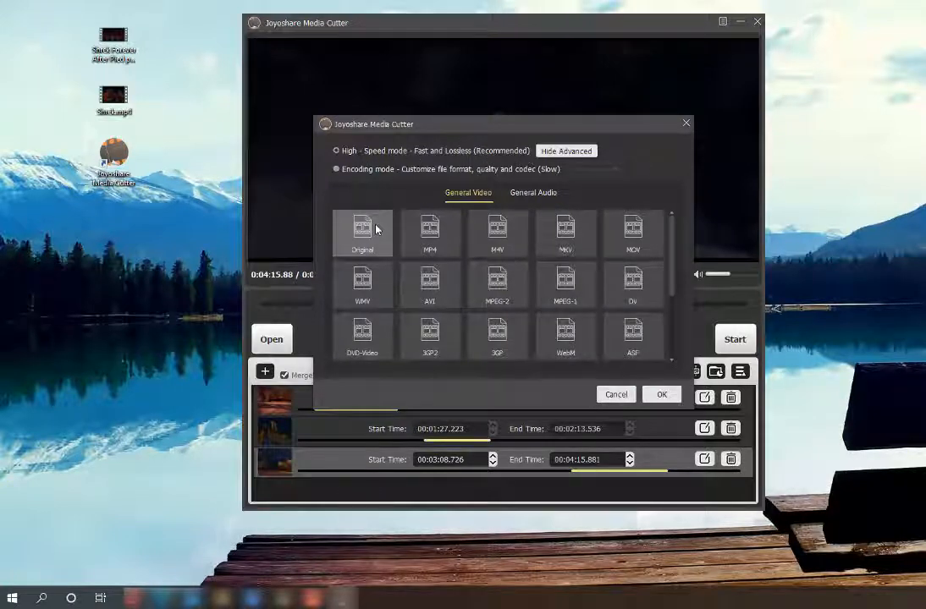
{"action": "left_click", "coordinate": [339, 171]}
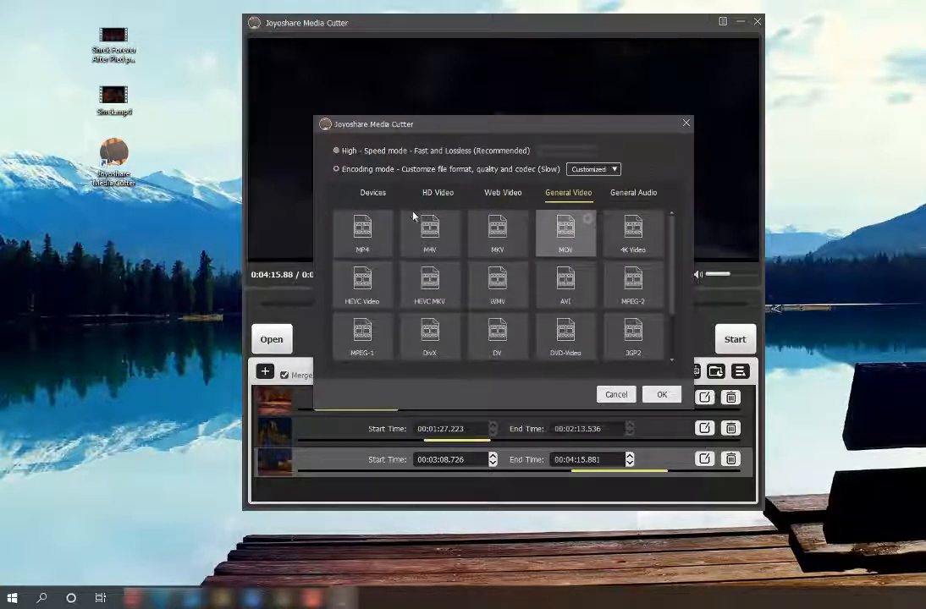
{"action": "left_click", "coordinate": [377, 245]}
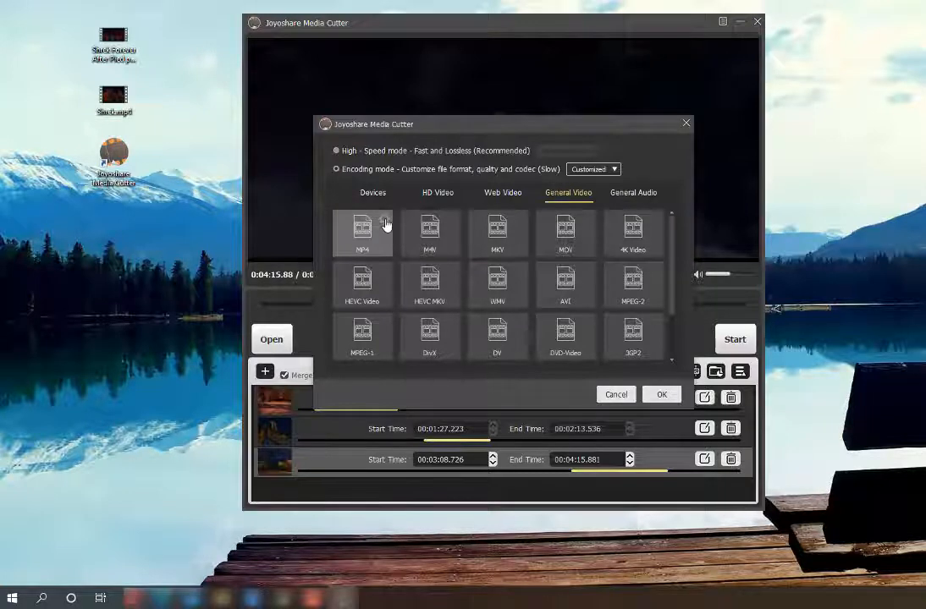
- Review the MP4 video codec, resolution, frame rate, bit rate and audio options, and confirm the output format
{"action": "left_click", "coordinate": [385, 223]}
{"action": "left_click", "coordinate": [470, 317]}
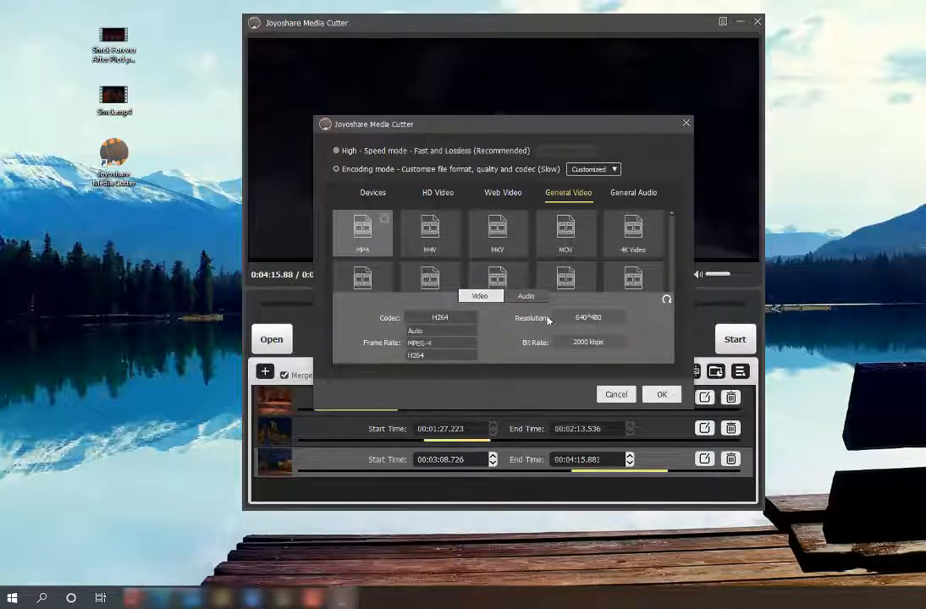
{"action": "left_click", "coordinate": [606, 321]}
{"action": "left_click", "coordinate": [447, 339]}
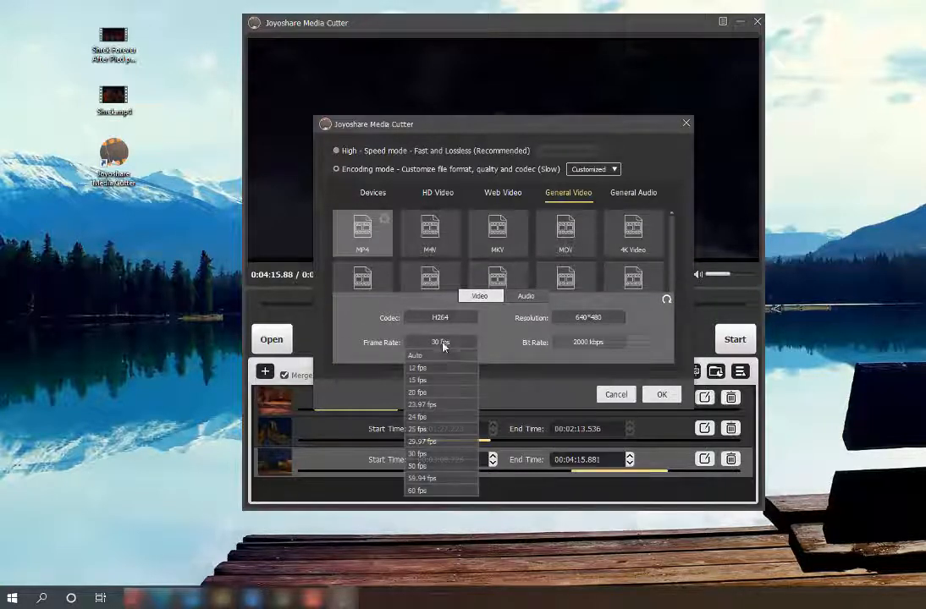
{"action": "left_click", "coordinate": [610, 344]}
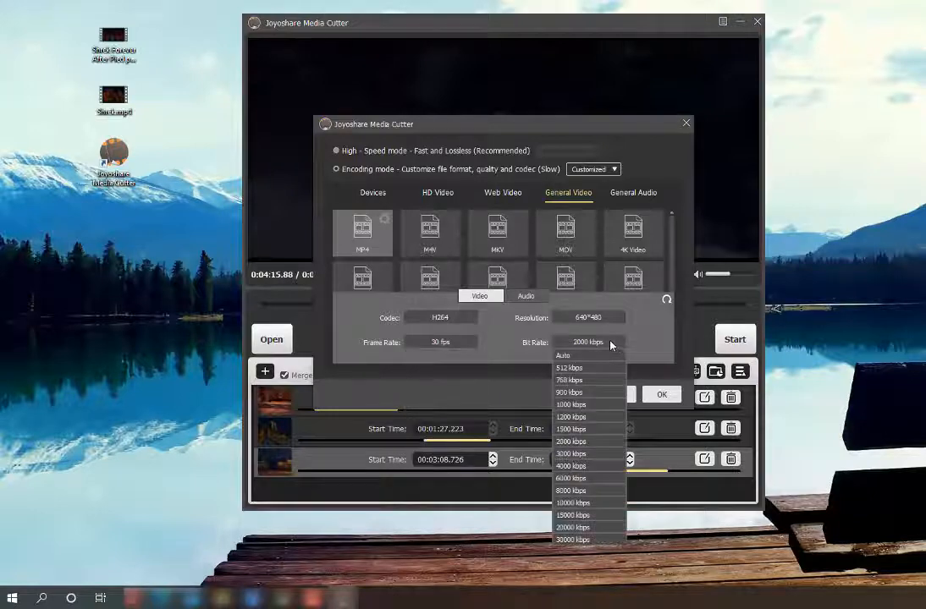
{"action": "left_click", "coordinate": [534, 298]}
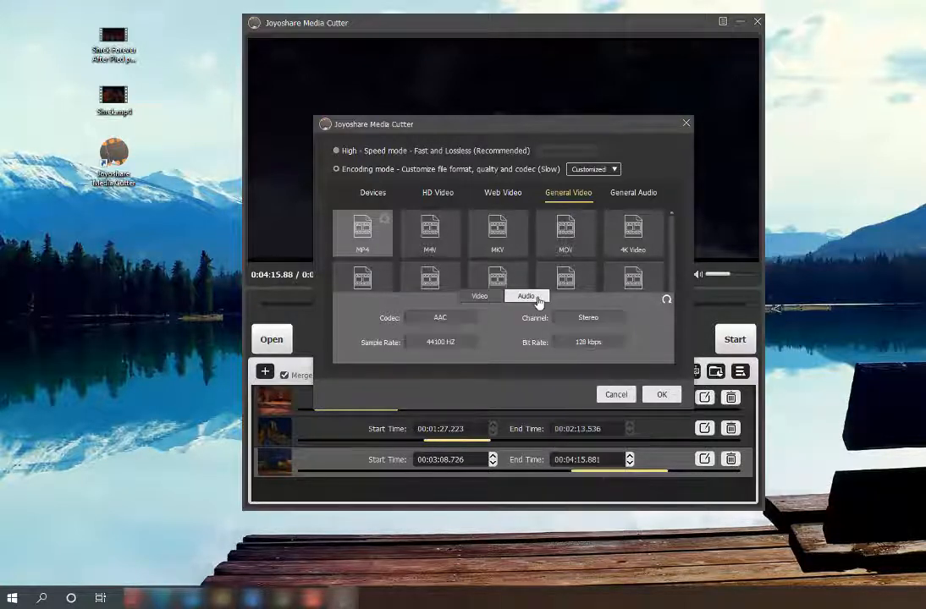
{"action": "left_click", "coordinate": [613, 319]}
{"action": "left_click", "coordinate": [466, 347]}
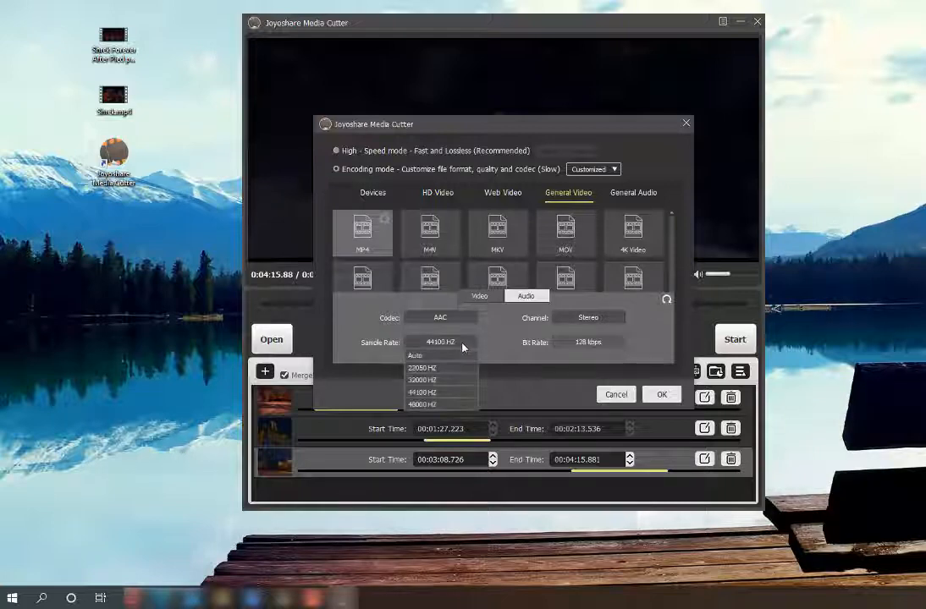
{"action": "left_click", "coordinate": [594, 344]}
{"action": "left_click", "coordinate": [595, 344]}
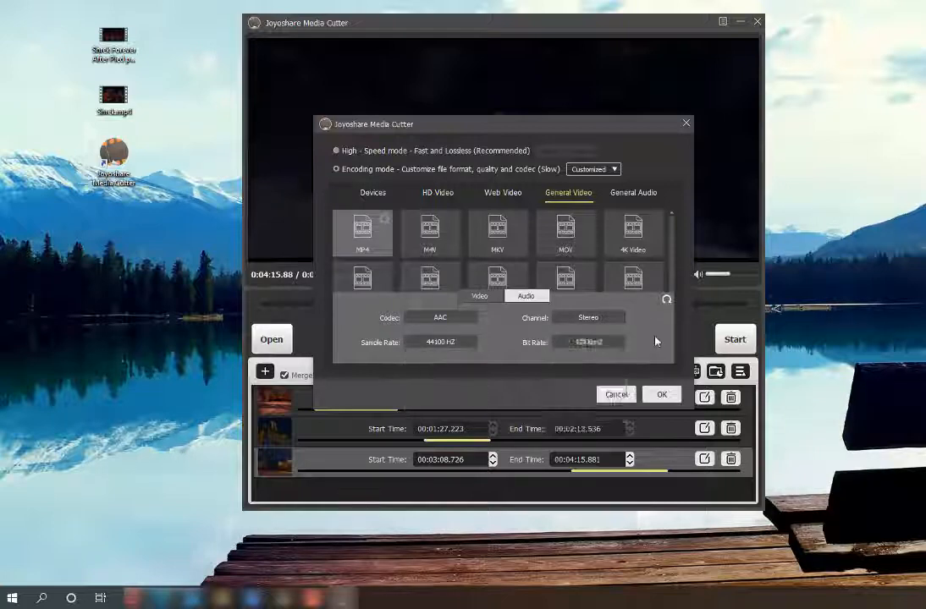
{"action": "left_click", "coordinate": [662, 394]}
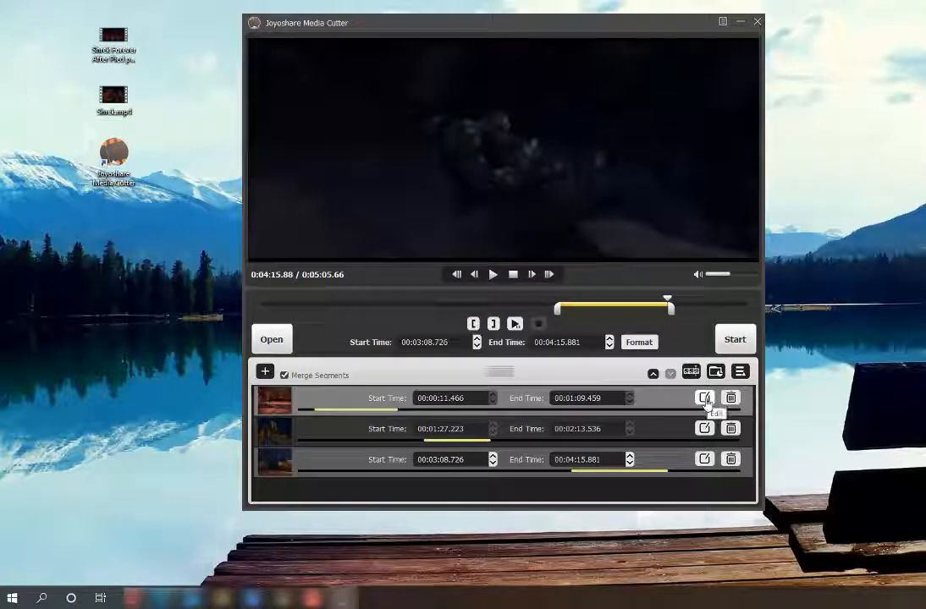
- Open the first segment for editing and show its rotation, crop and aspect ratio settings
{"action": "left_click", "coordinate": [705, 398]}
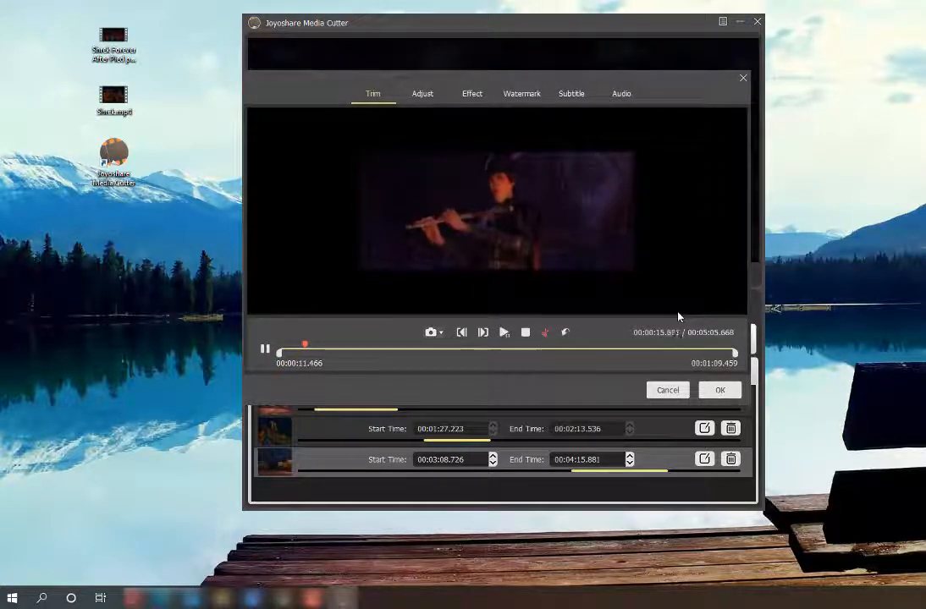
{"action": "left_click", "coordinate": [427, 97]}
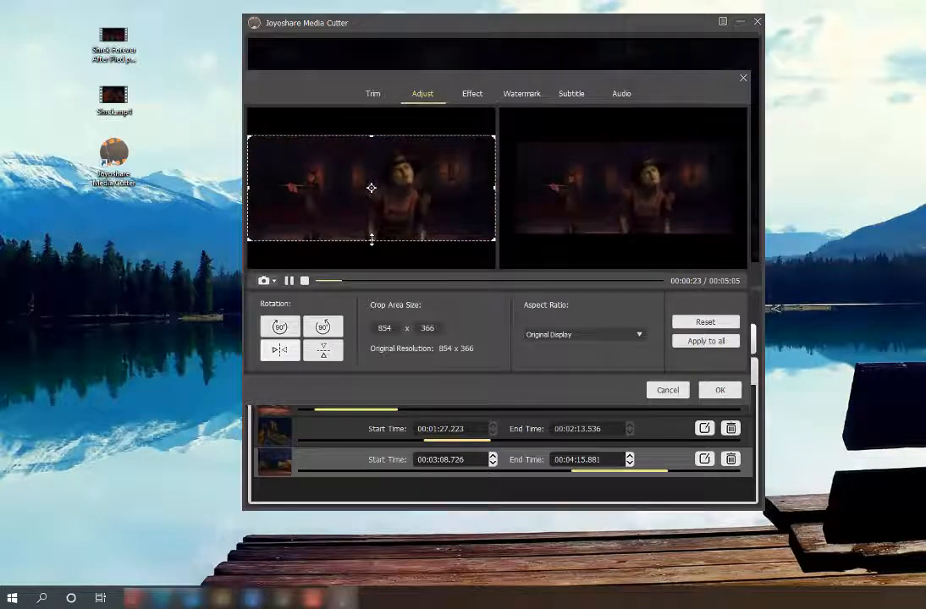
- Try rotating the first segment counterclockwise in 90° steps through a full turn, and look over the aspect ratio options
{"action": "left_click", "coordinate": [323, 328]}
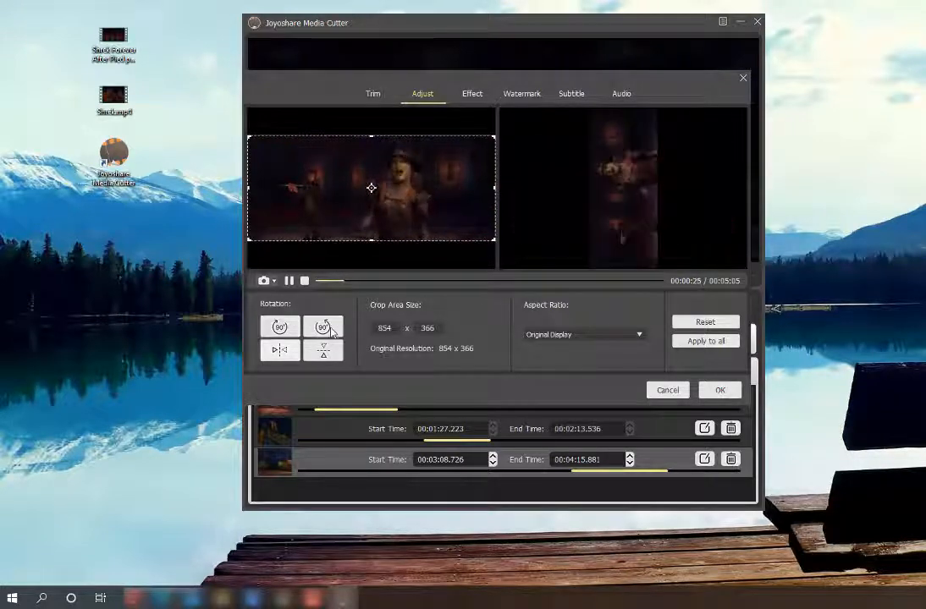
{"action": "left_click", "coordinate": [324, 328]}
{"action": "left_click", "coordinate": [331, 332]}
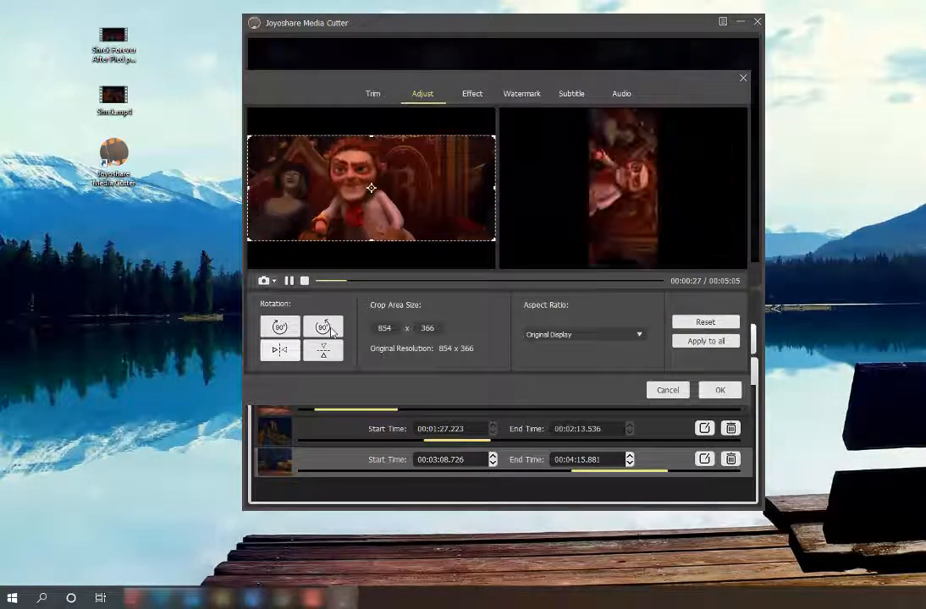
{"action": "left_click", "coordinate": [331, 332]}
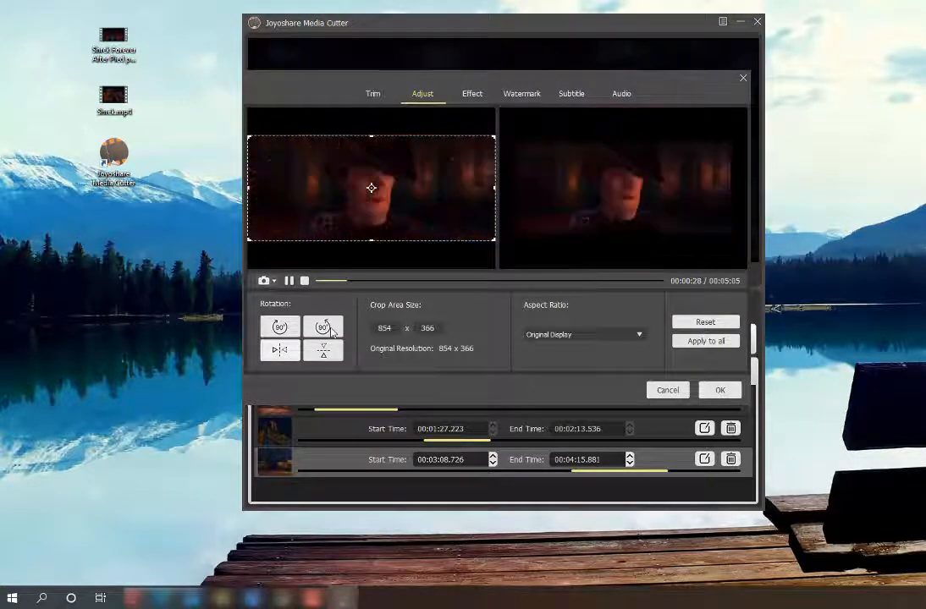
{"action": "left_click", "coordinate": [529, 335]}
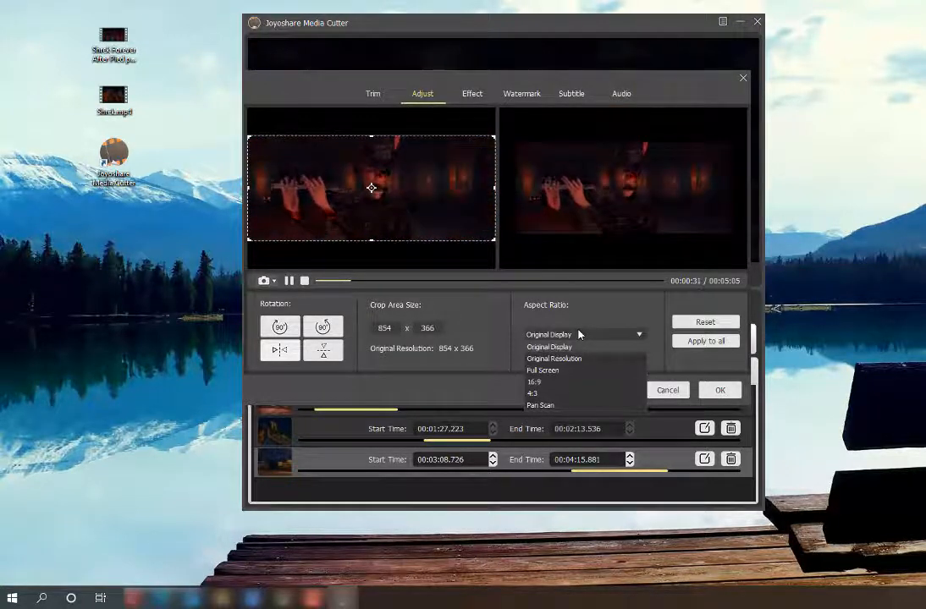
{"action": "left_click", "coordinate": [579, 335]}
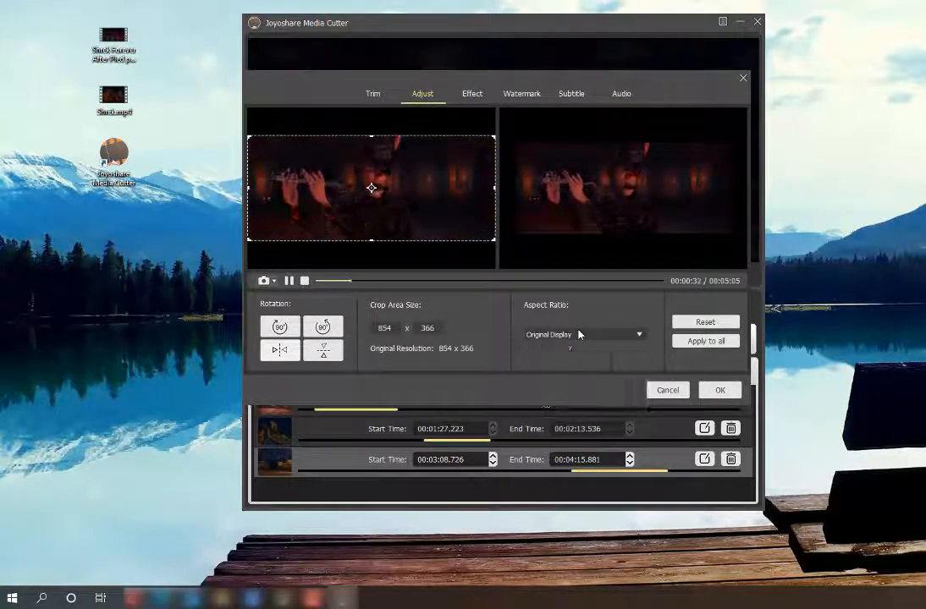
- Apply the Fireworks video effect to the first segment
{"action": "left_click", "coordinate": [474, 96]}
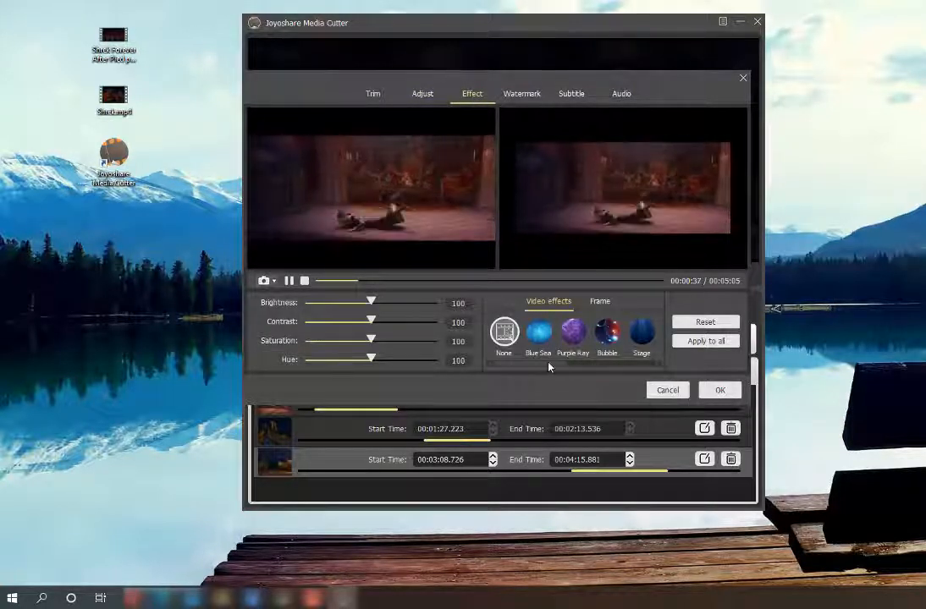
{"action": "left_click_drag", "start_coordinate": [549, 367], "coordinate": [603, 373]}
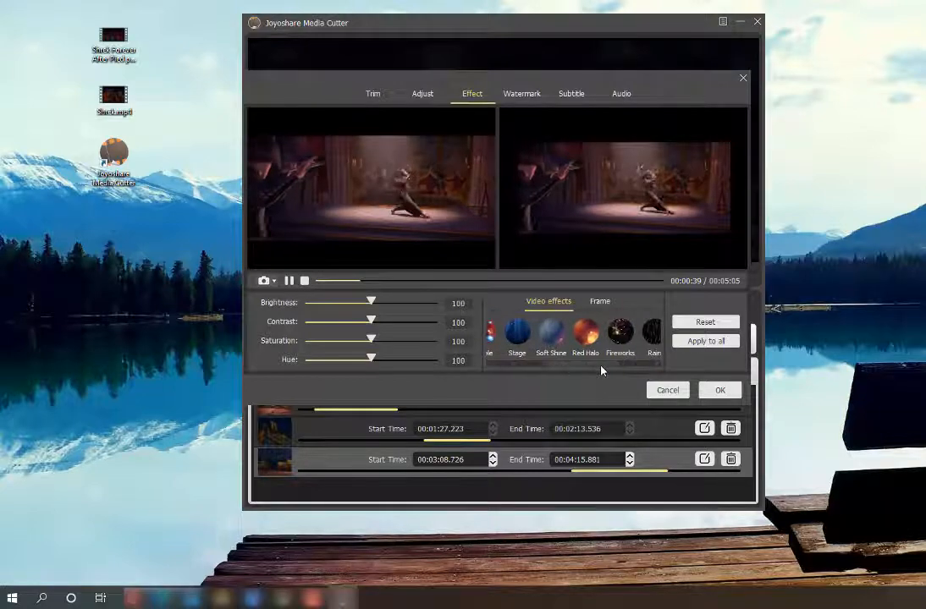
{"action": "left_click", "coordinate": [618, 336]}
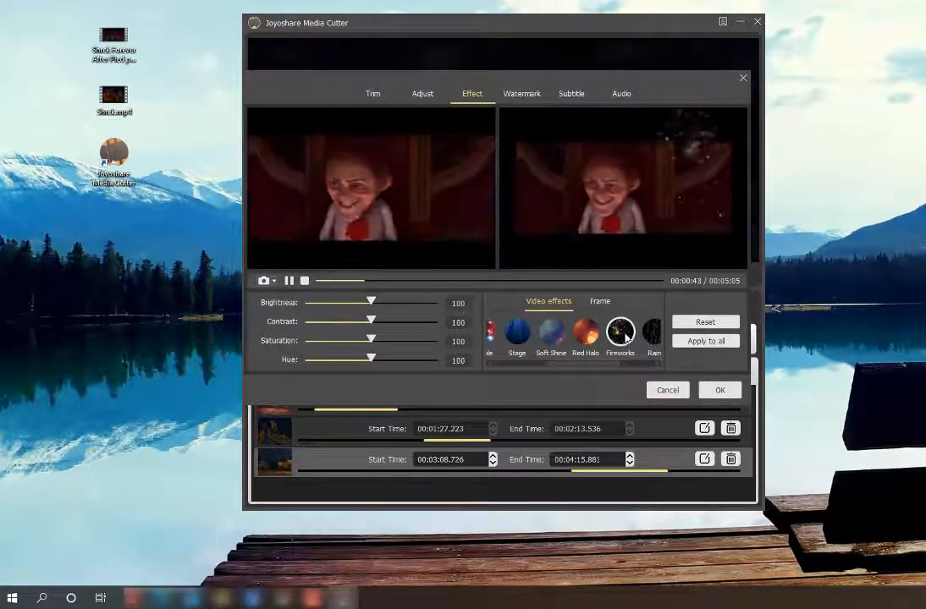
- Add the text watermark "Shrek" in the lower-right corner of the first segment's picture and lower its transparency value
{"action": "left_click", "coordinate": [532, 103]}
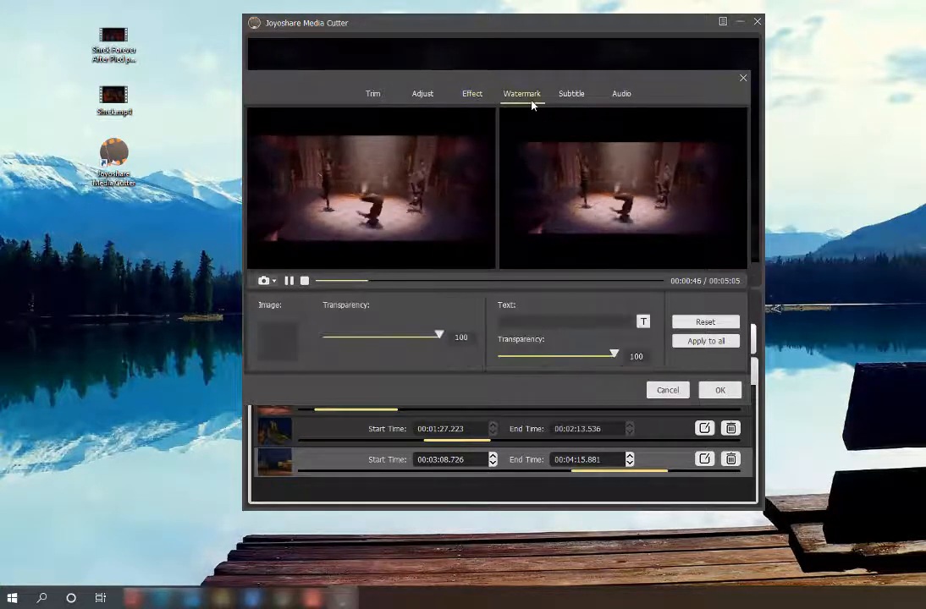
{"action": "left_click", "coordinate": [542, 322]}
{"action": "type", "text": "Shrek"}
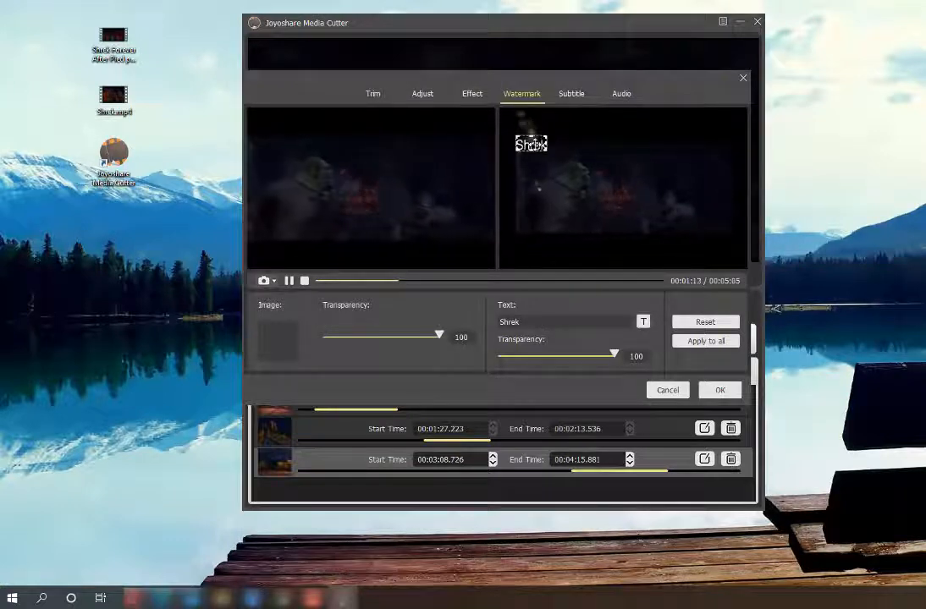
{"action": "left_click_drag", "start_coordinate": [535, 145], "coordinate": [724, 226]}
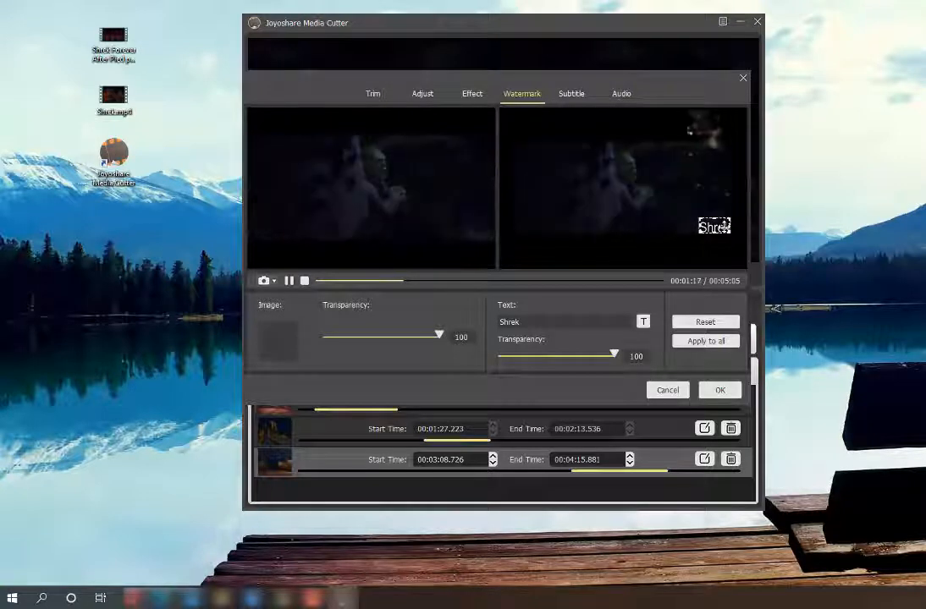
{"action": "left_click_drag", "start_coordinate": [616, 356], "coordinate": [555, 369]}
- Look over the subtitle track options and the available sound effects for the first segment
{"action": "left_click", "coordinate": [571, 94]}
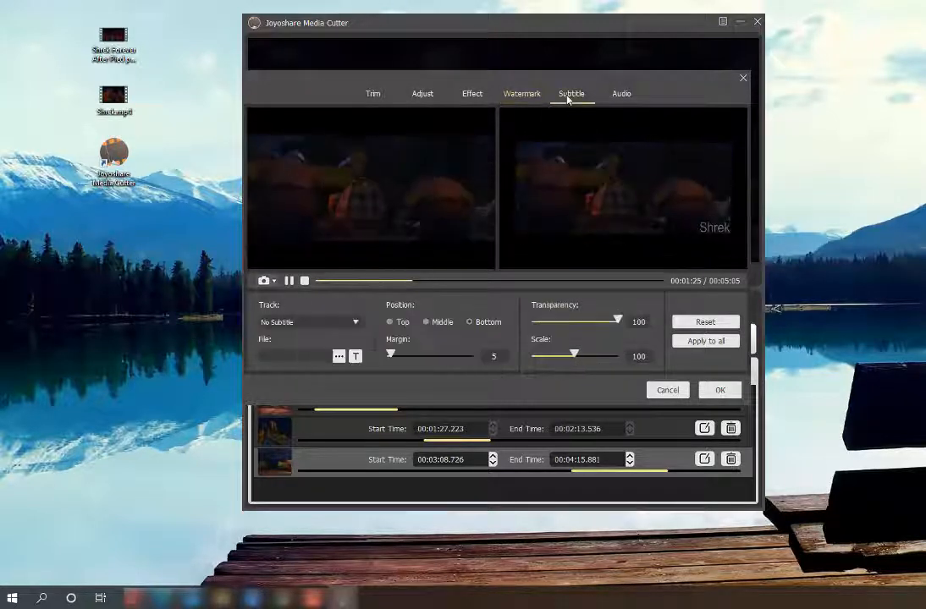
{"action": "left_click", "coordinate": [342, 323]}
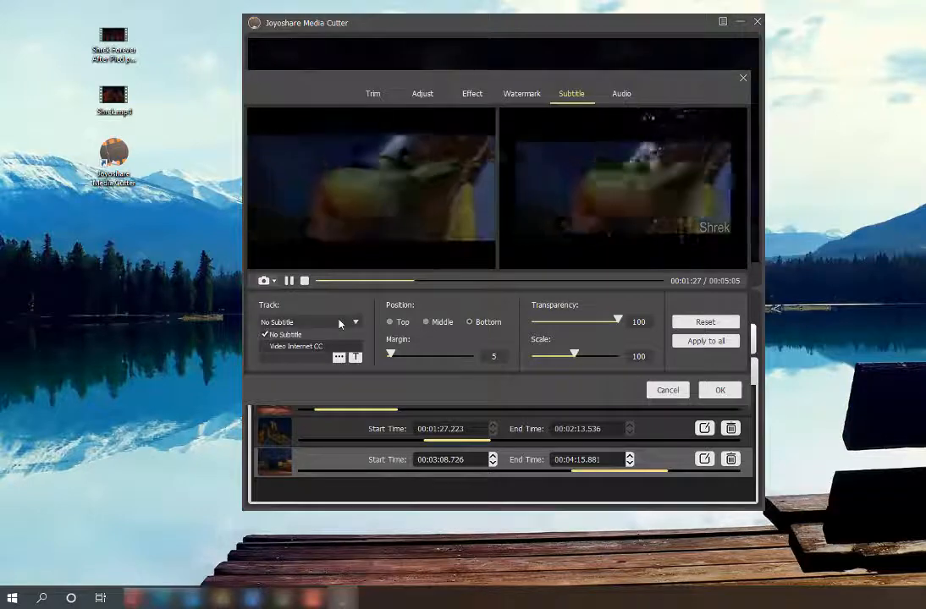
{"action": "left_click", "coordinate": [342, 323]}
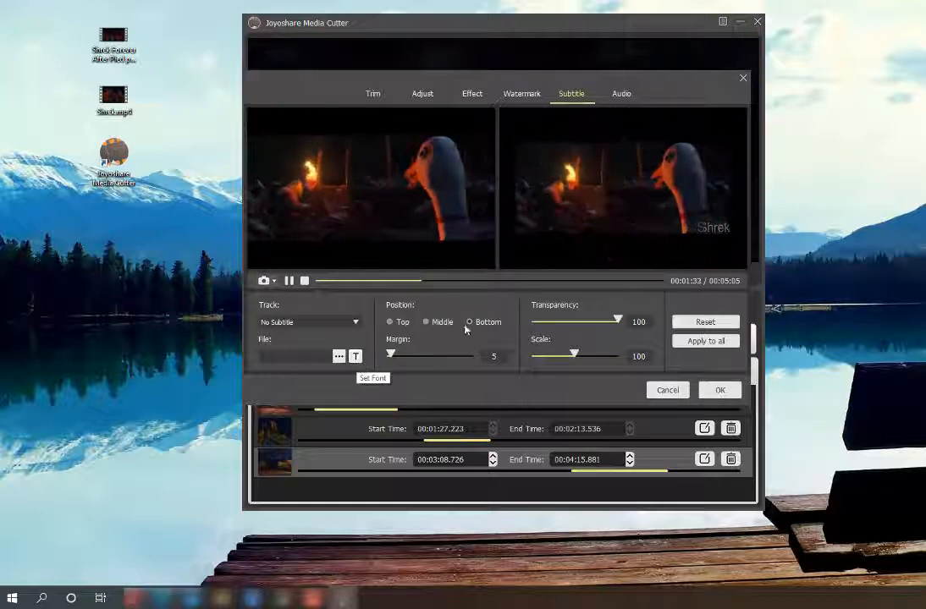
{"action": "left_click", "coordinate": [628, 96]}
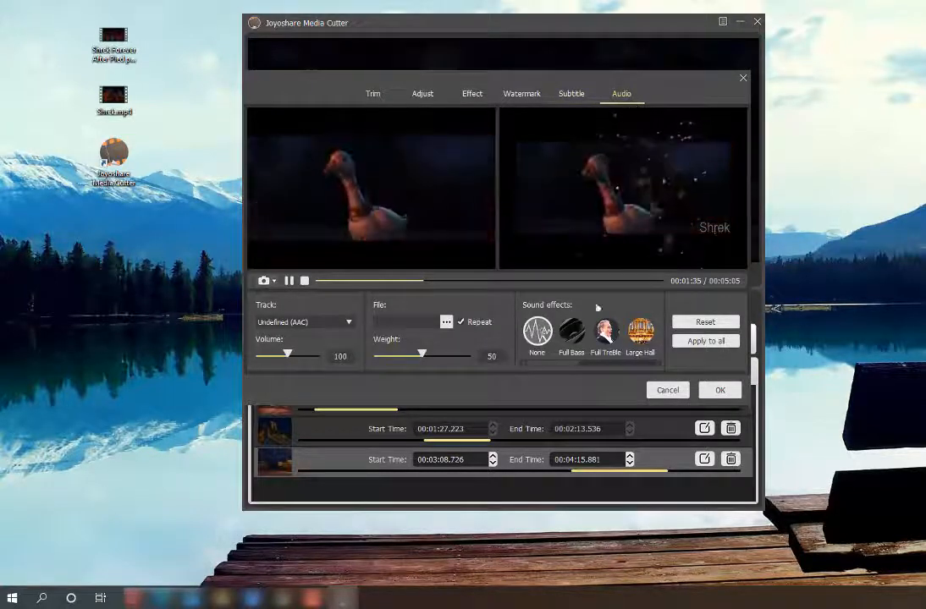
{"action": "left_click_drag", "start_coordinate": [577, 366], "coordinate": [650, 367]}
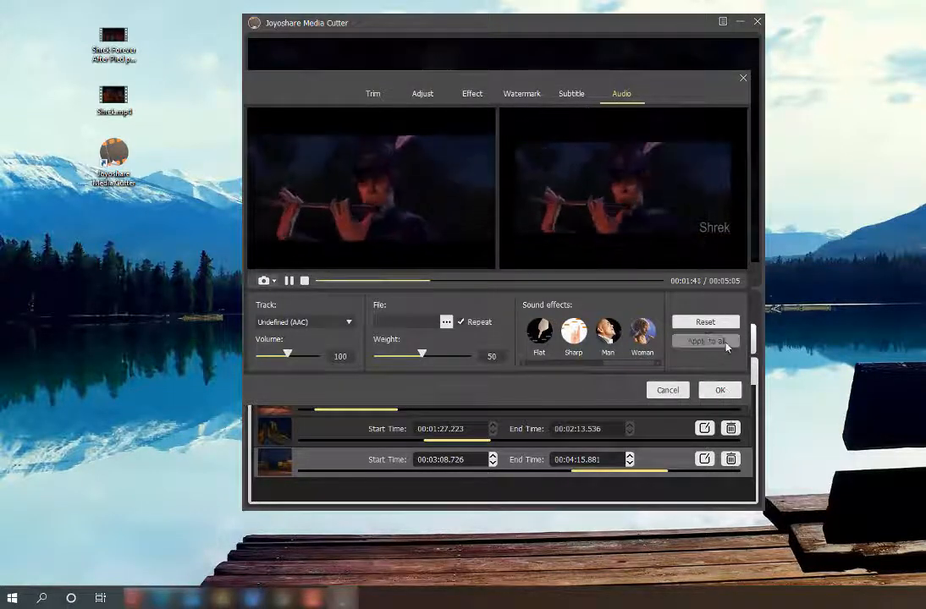
- Accept the first segment's edits and export the three segments as one merged video
{"action": "left_click", "coordinate": [721, 390]}
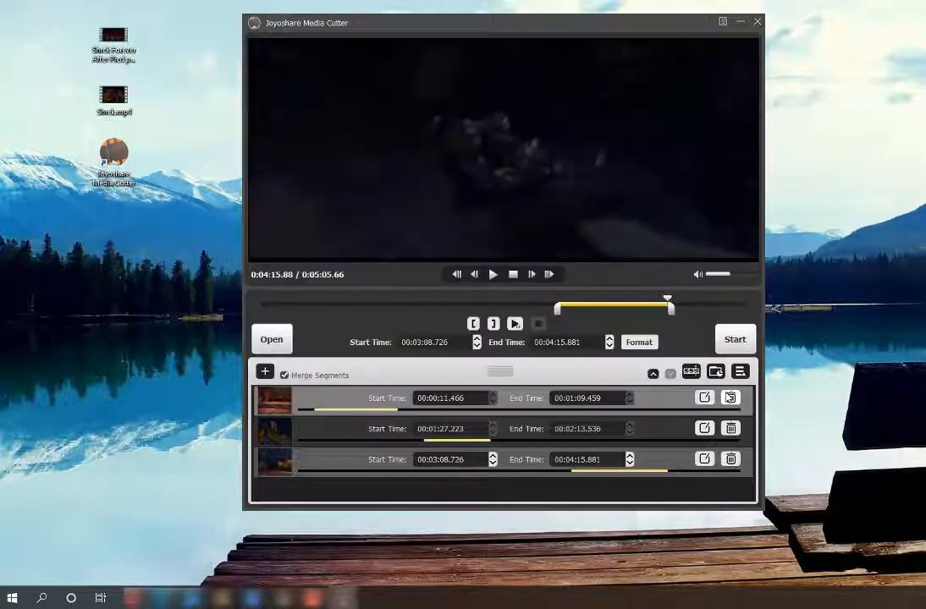
{"action": "left_click", "coordinate": [735, 340]}
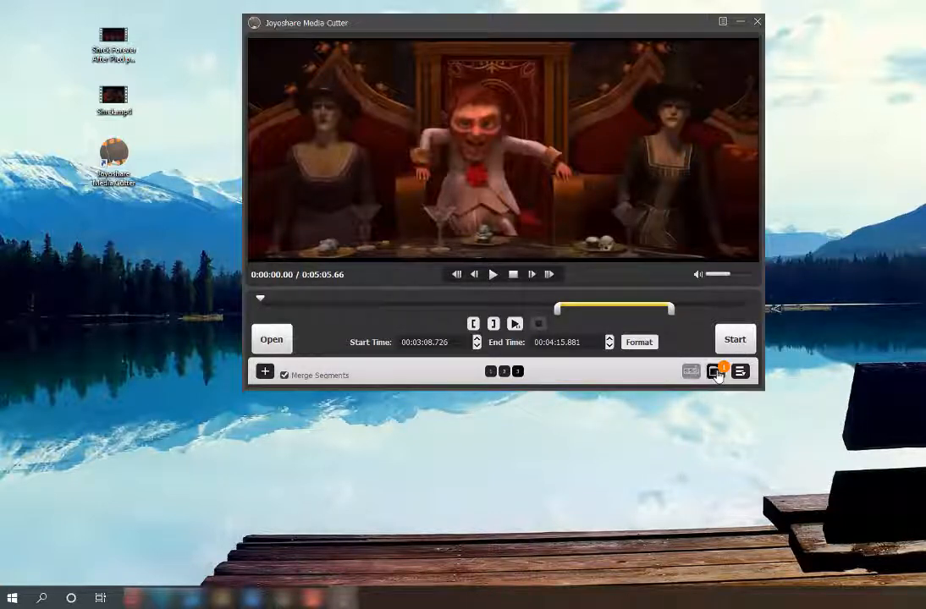
- Open the output folder and play Shrek Forever After Pied piper scenes_1.mp4, skipping ahead to about 0:25
{"action": "left_click", "coordinate": [716, 374]}
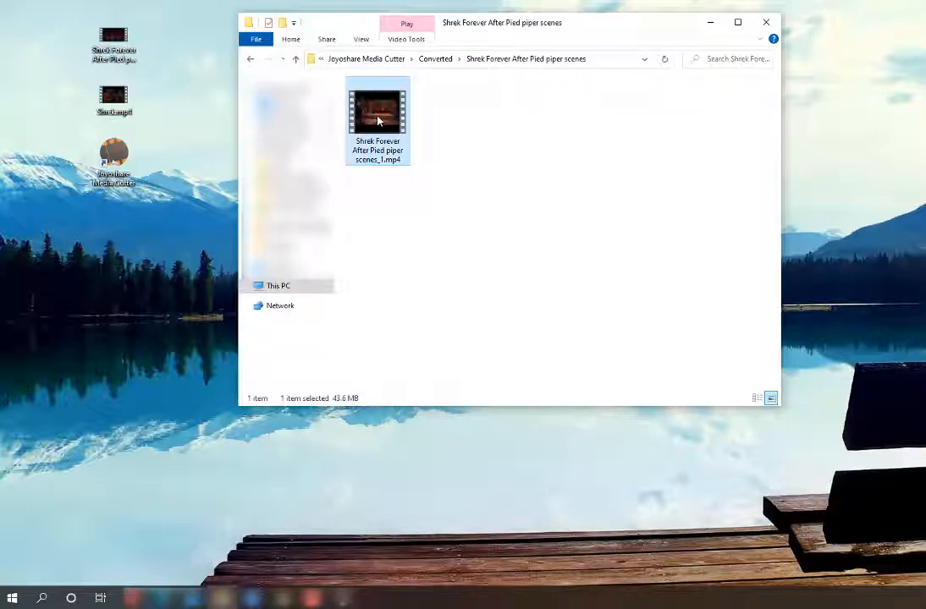
{"action": "double_click", "coordinate": [378, 121]}
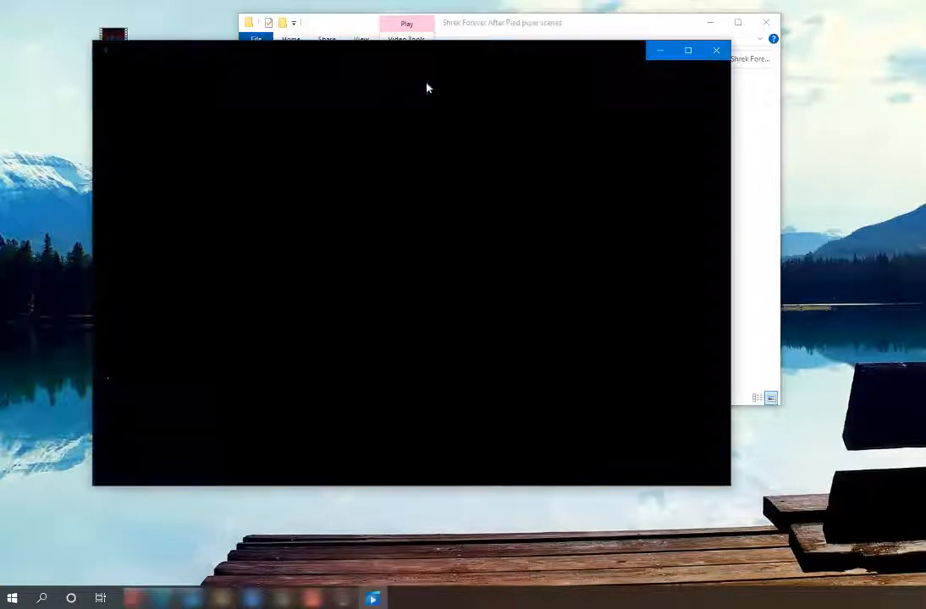
{"action": "left_click_drag", "start_coordinate": [474, 31], "coordinate": [515, 29]}
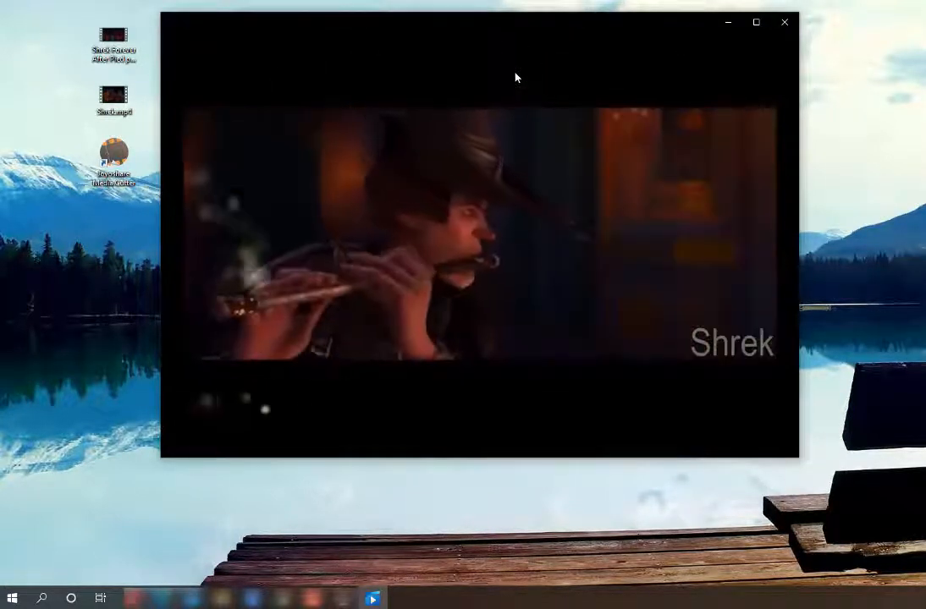
{"action": "mouse_move", "coordinate": [465, 62]}
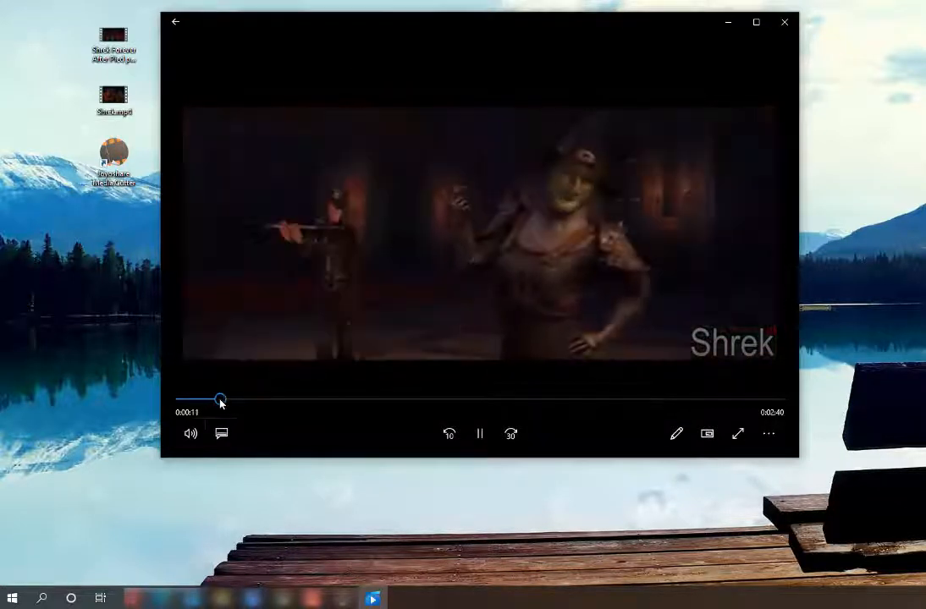
{"action": "left_click_drag", "start_coordinate": [221, 399], "coordinate": [269, 403]}
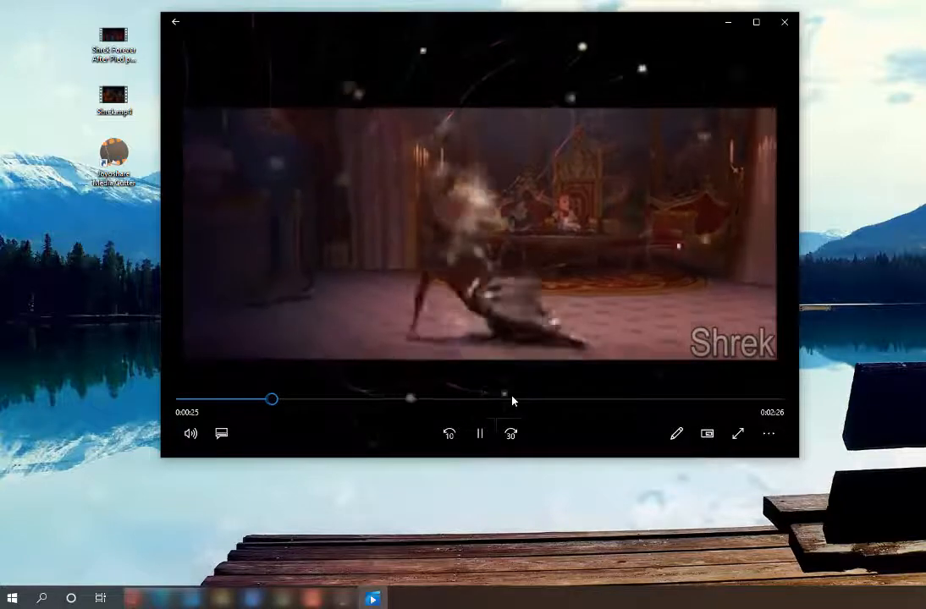